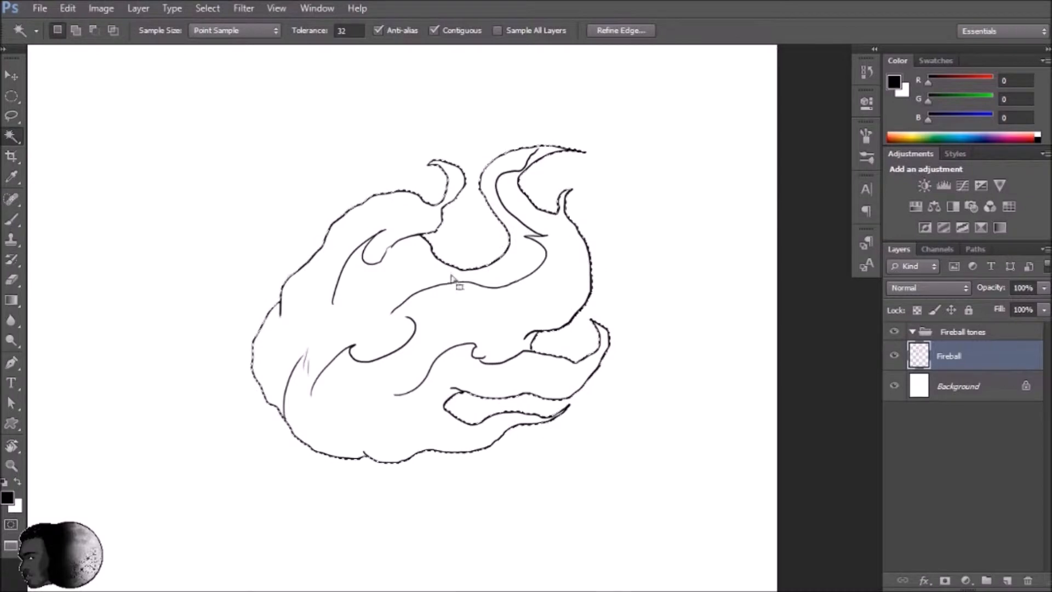
click(207, 8)
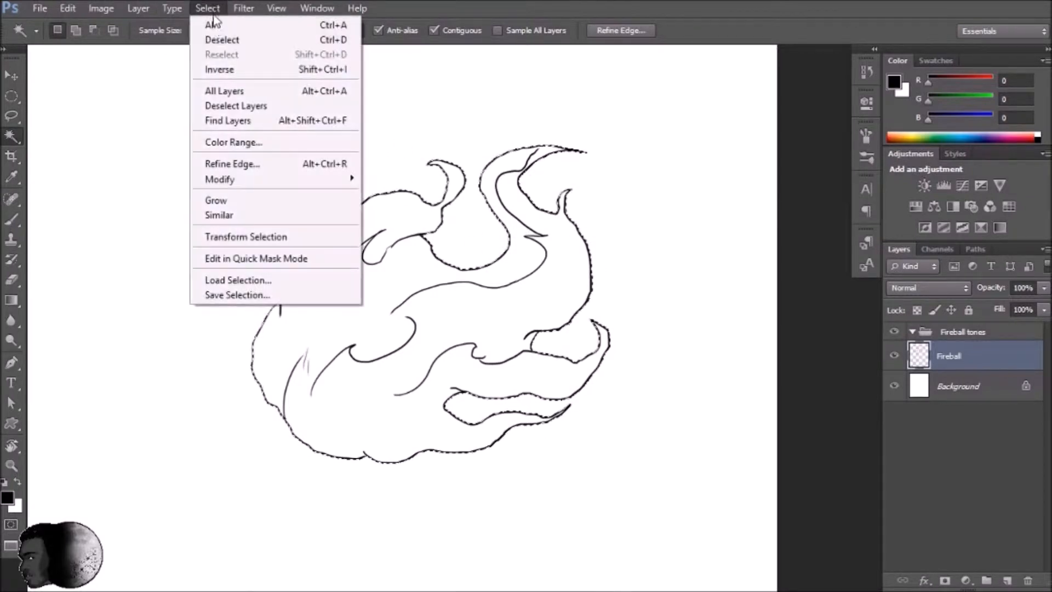
mouse_move(242, 186)
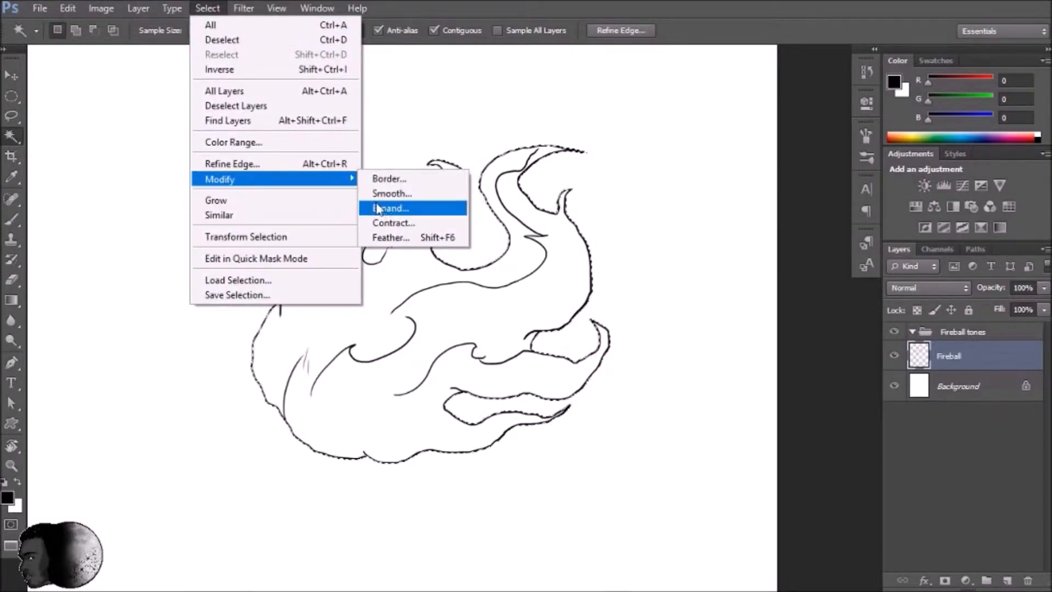
click(392, 209)
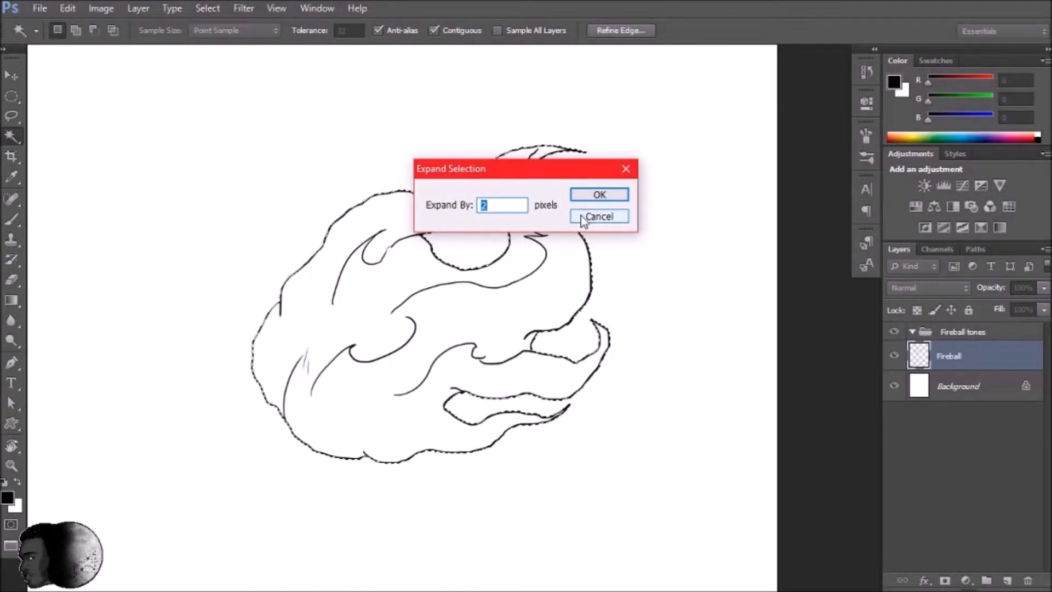
click(584, 219)
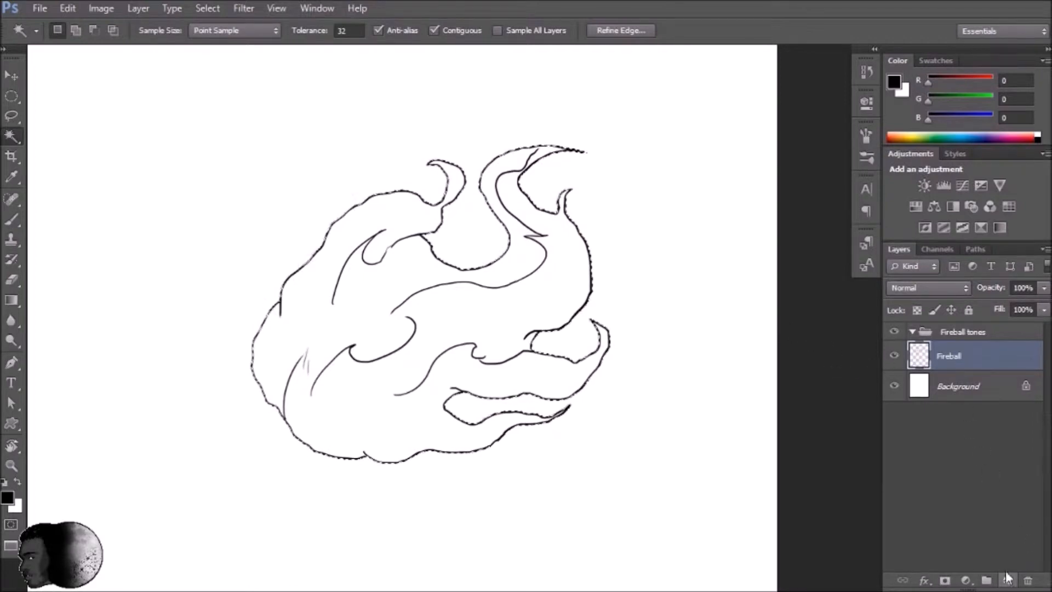
Add a new layer inside the Fireball tones group, fill the selected fireball shape with pure red (255, 0, 0), and deselect.
click(922, 336)
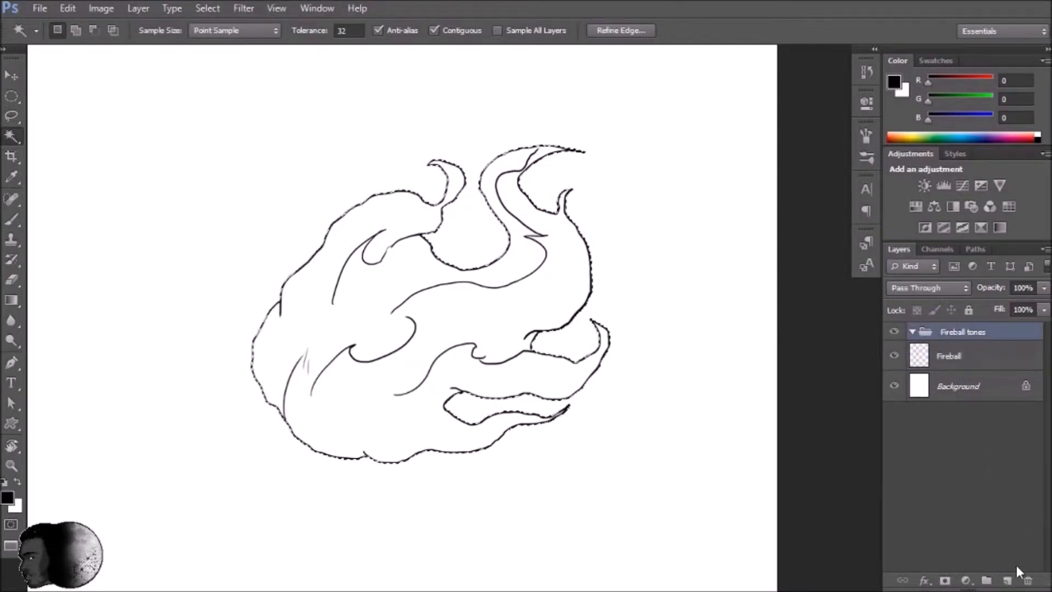
click(1008, 580)
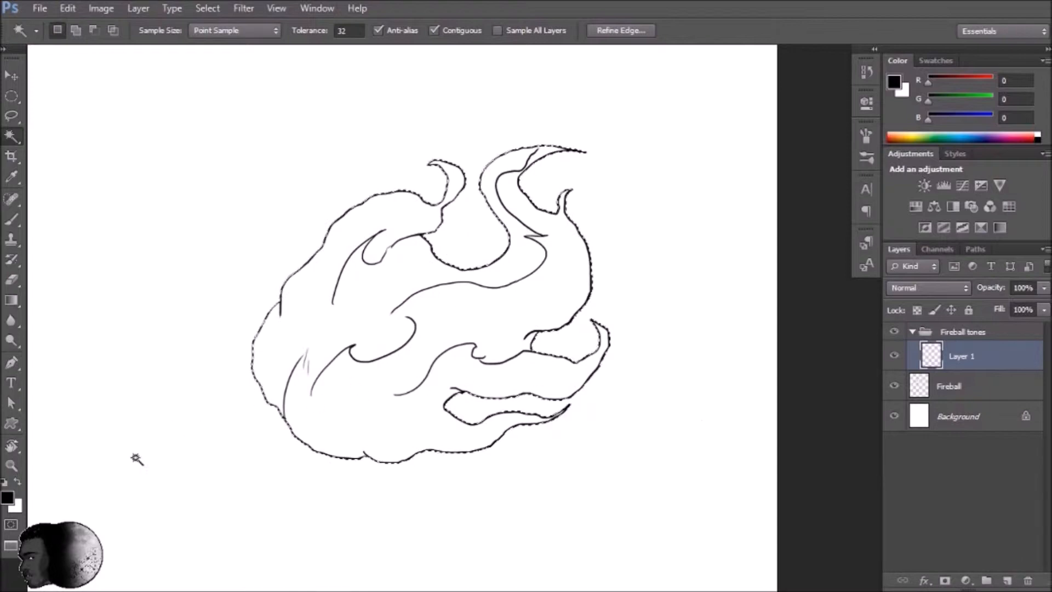
click(10, 500)
drag(569, 227, 591, 170)
click(770, 165)
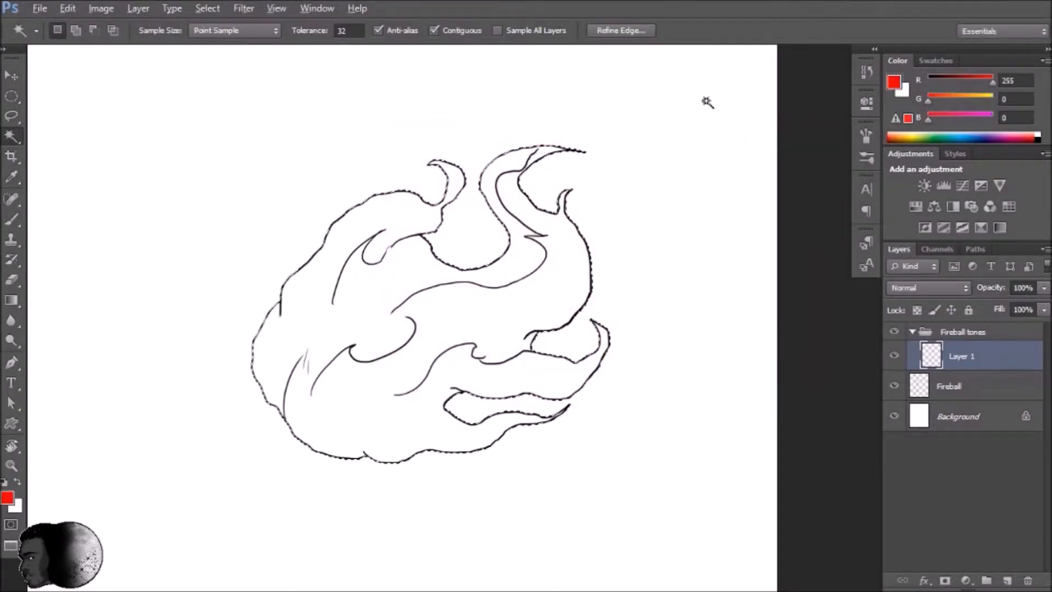
key(alt+BackSpace)
key(ctrl+d)
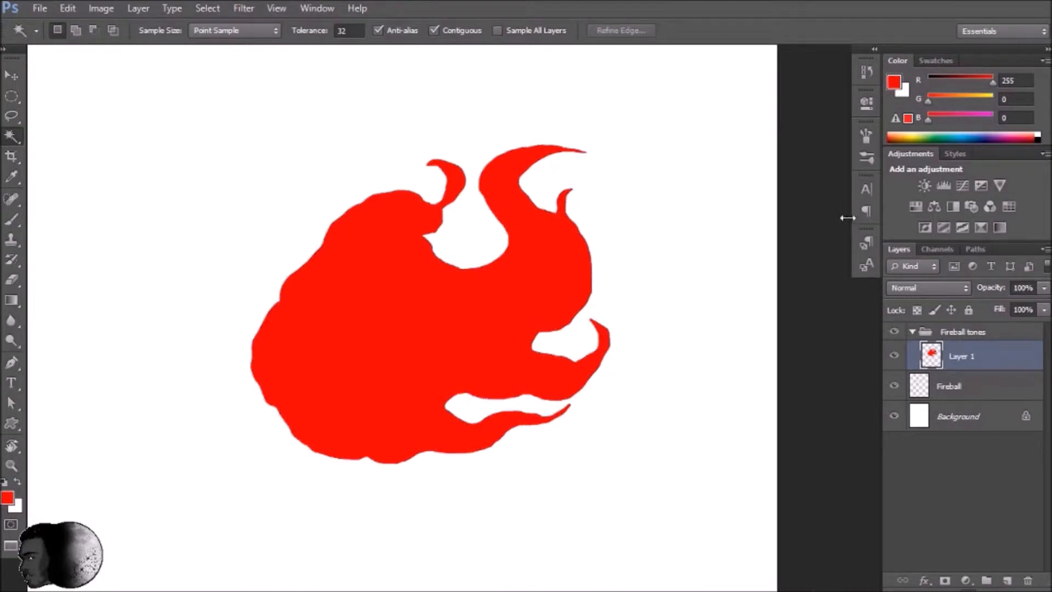
Rename the red-filled layer as Base.
double_click(962, 358)
text(Base)
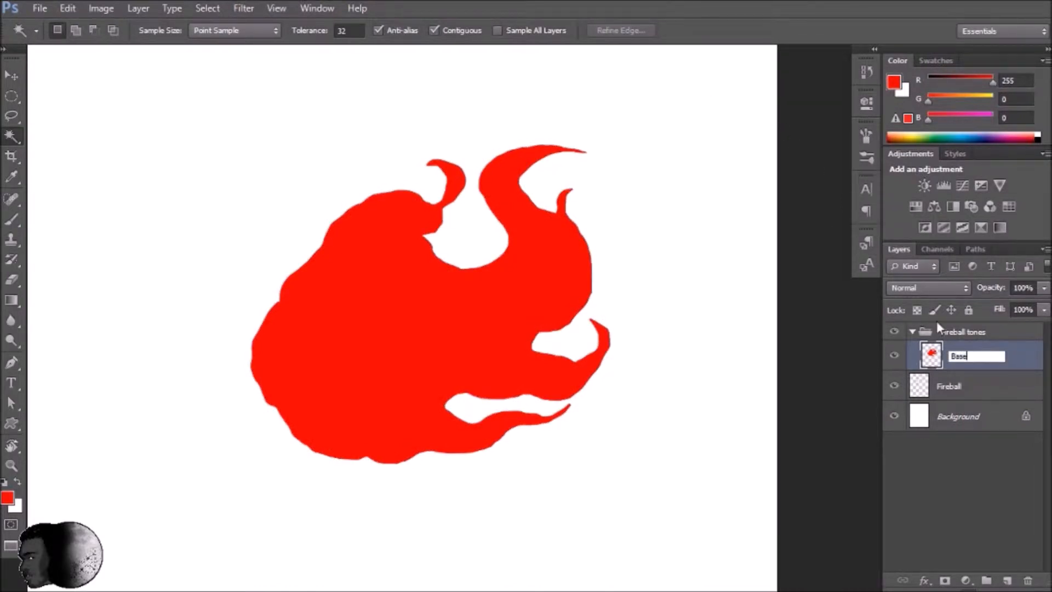
key(Return)
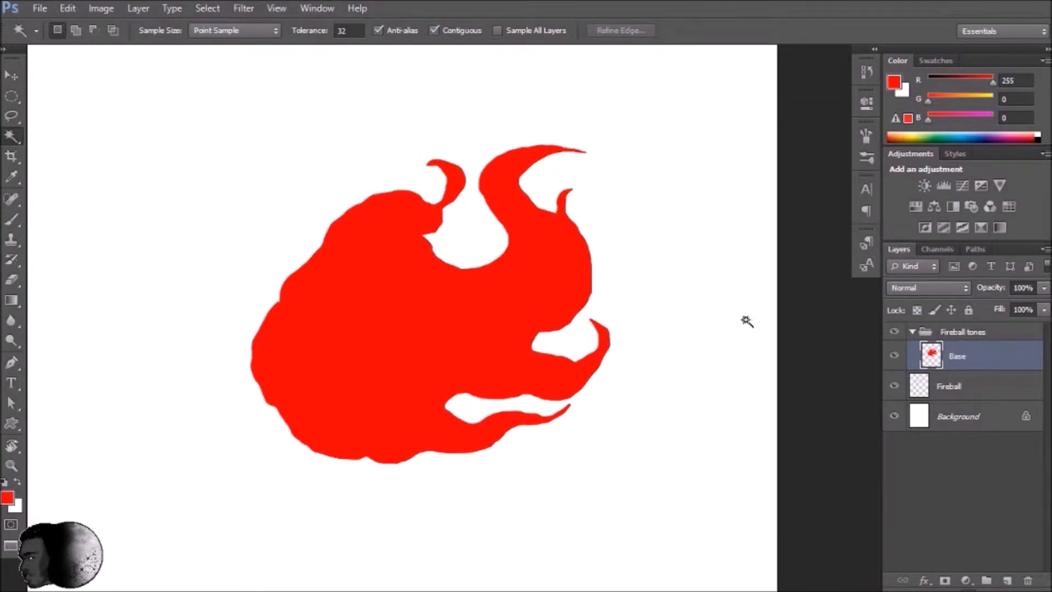
Add a new layer above Base and load the Base layer's outline as a selection.
click(1007, 581)
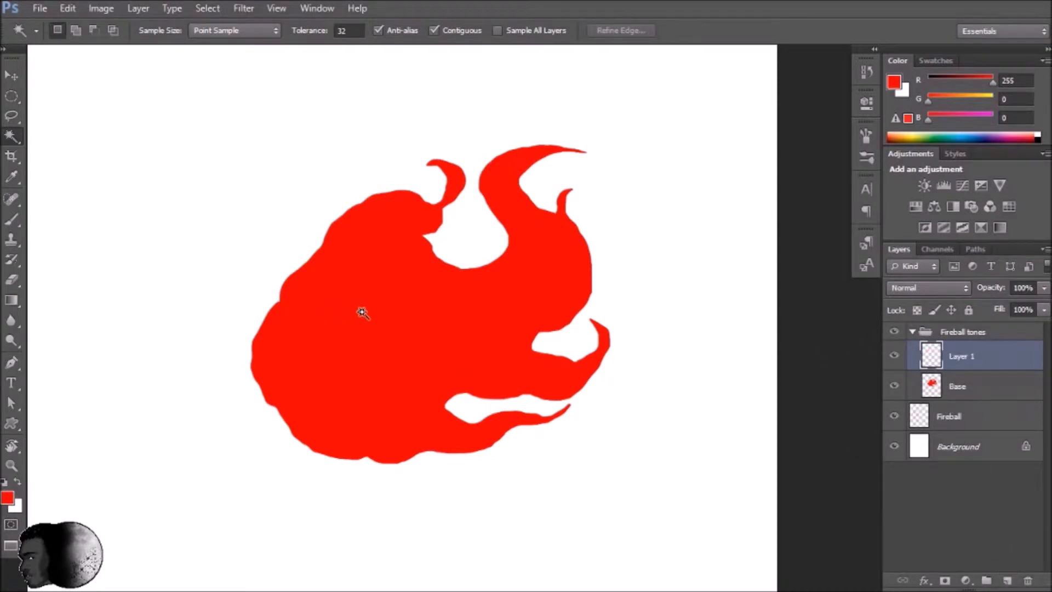
drag(357, 321, 302, 342)
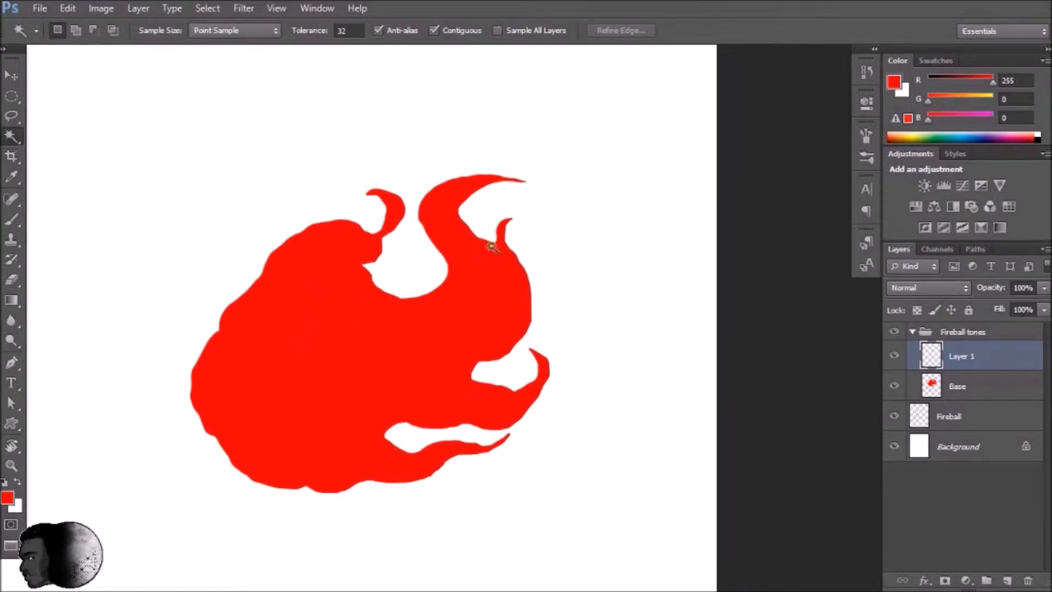
ctrl+click(932, 389)
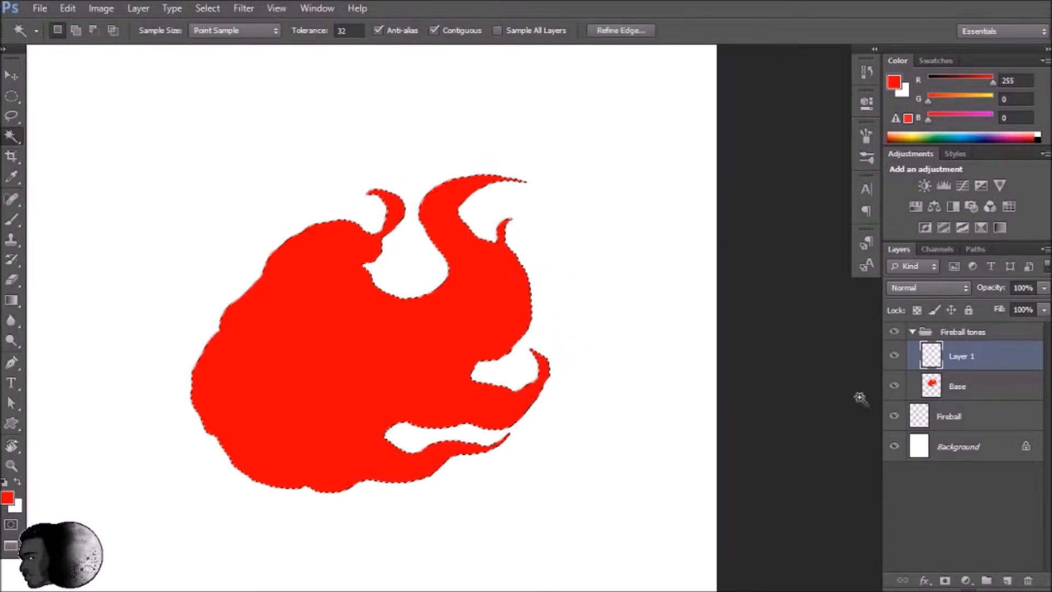
click(215, 10)
mouse_move(241, 9)
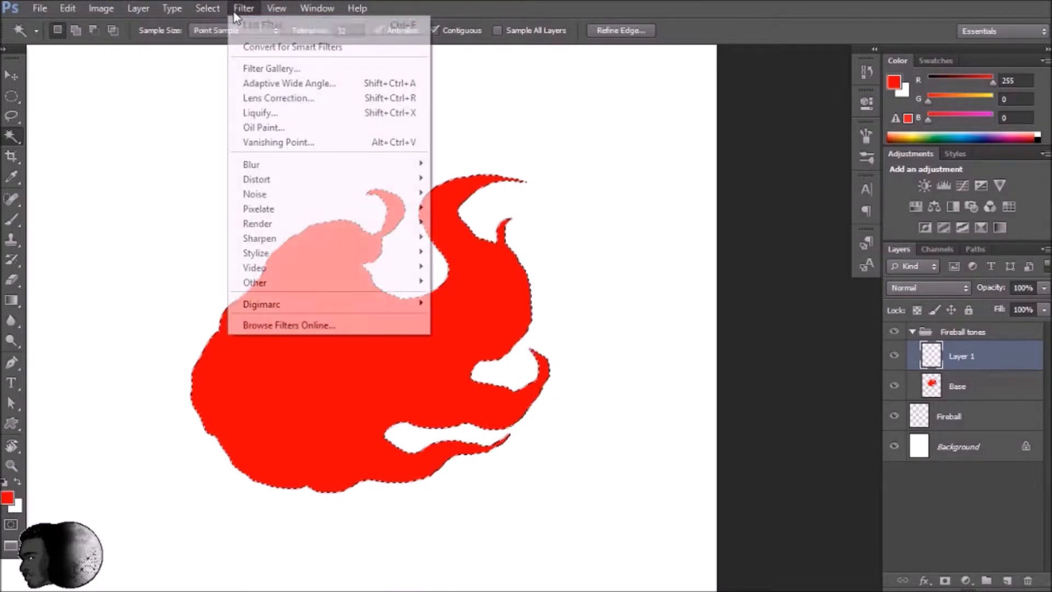
mouse_move(286, 226)
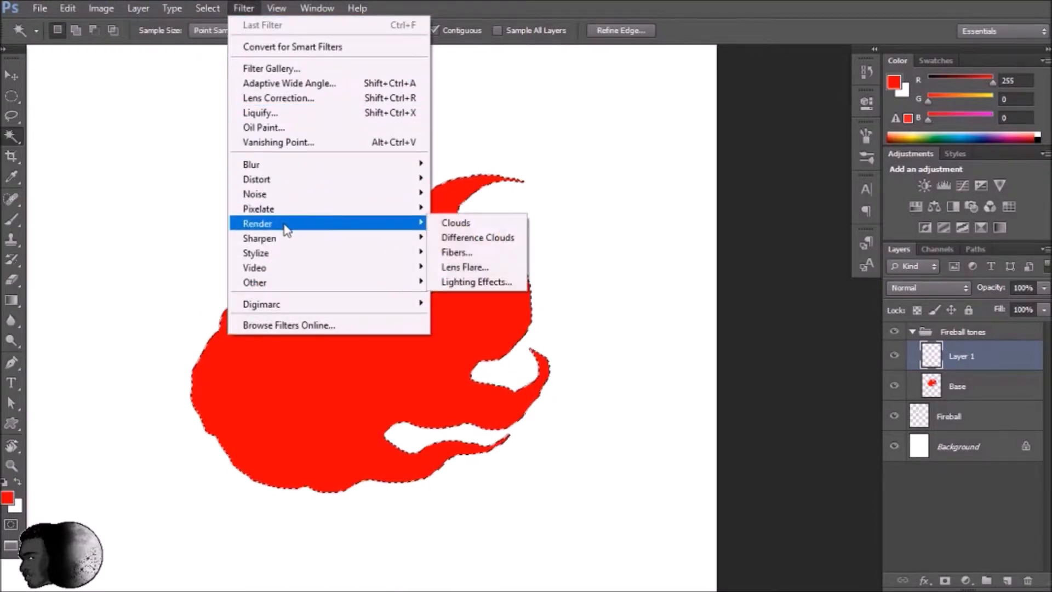
click(476, 223)
key(ctrl+z)
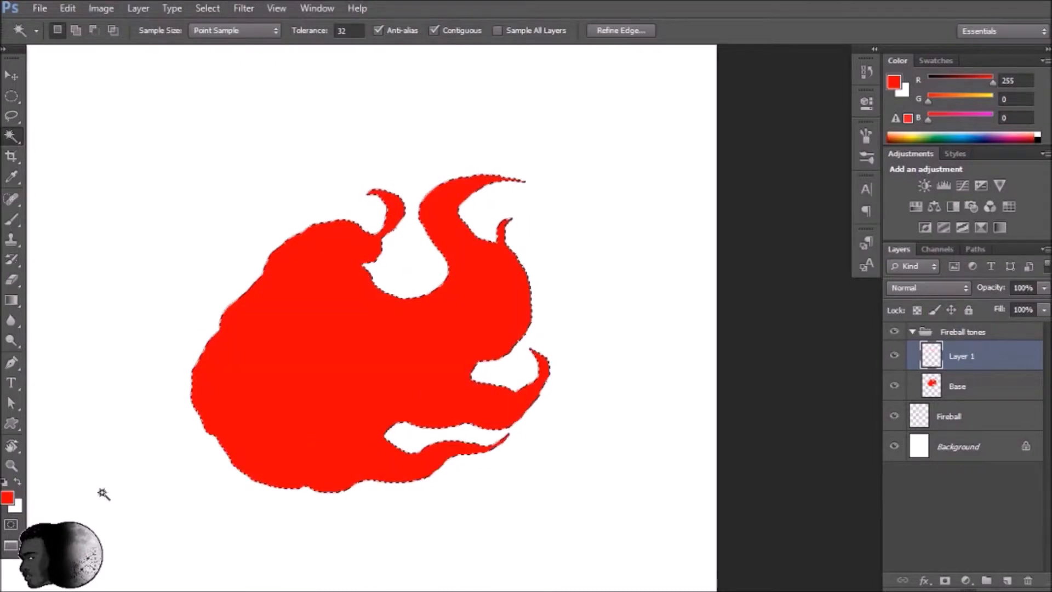
Reset the colours to black and white, render Clouds inside the fireball selection on the new layer, and deselect.
key(d)
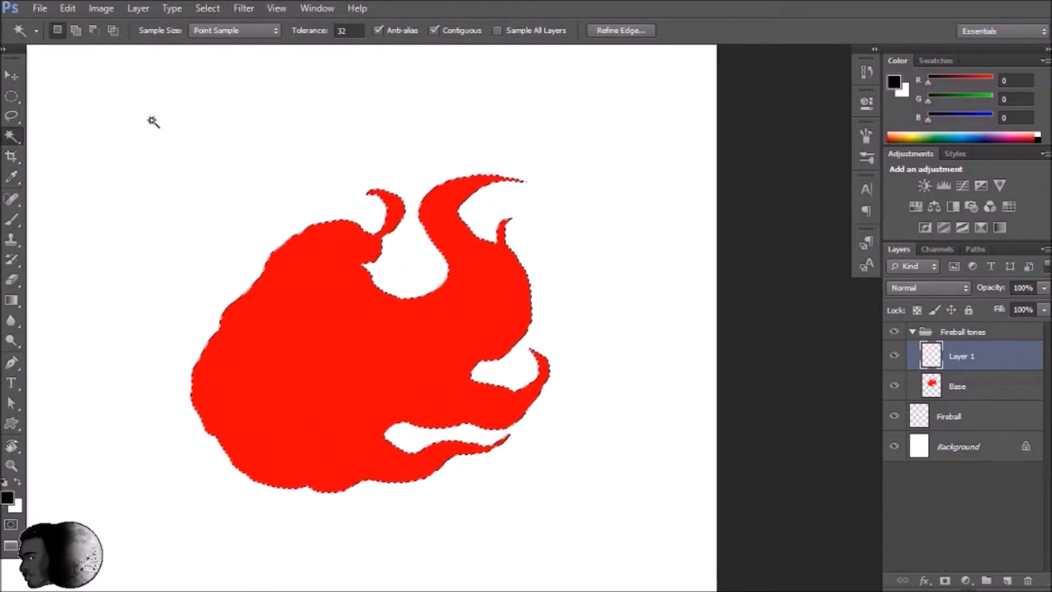
click(241, 8)
mouse_move(302, 224)
click(495, 229)
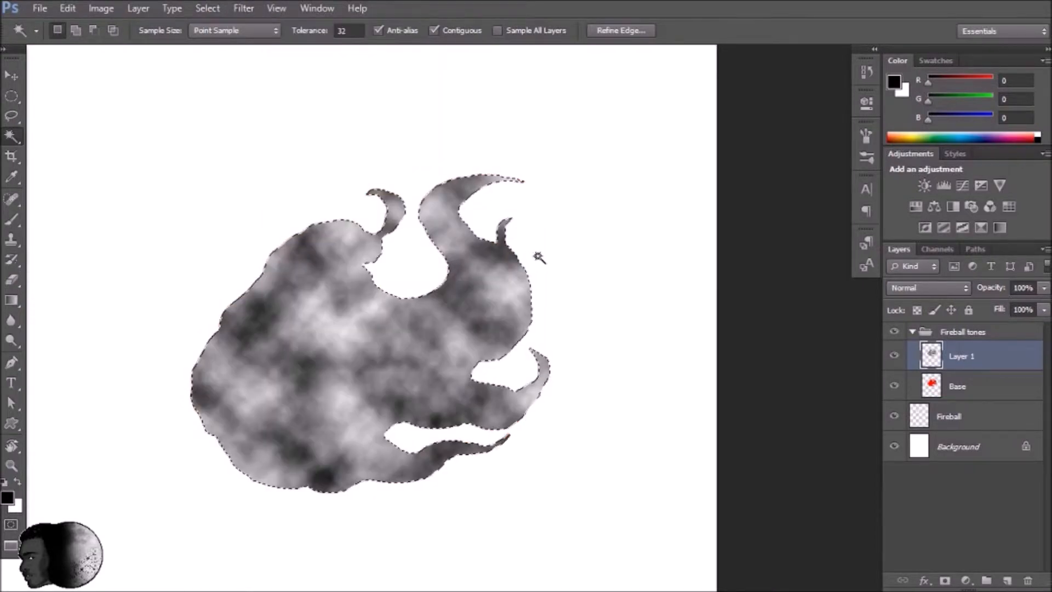
key(ctrl+d)
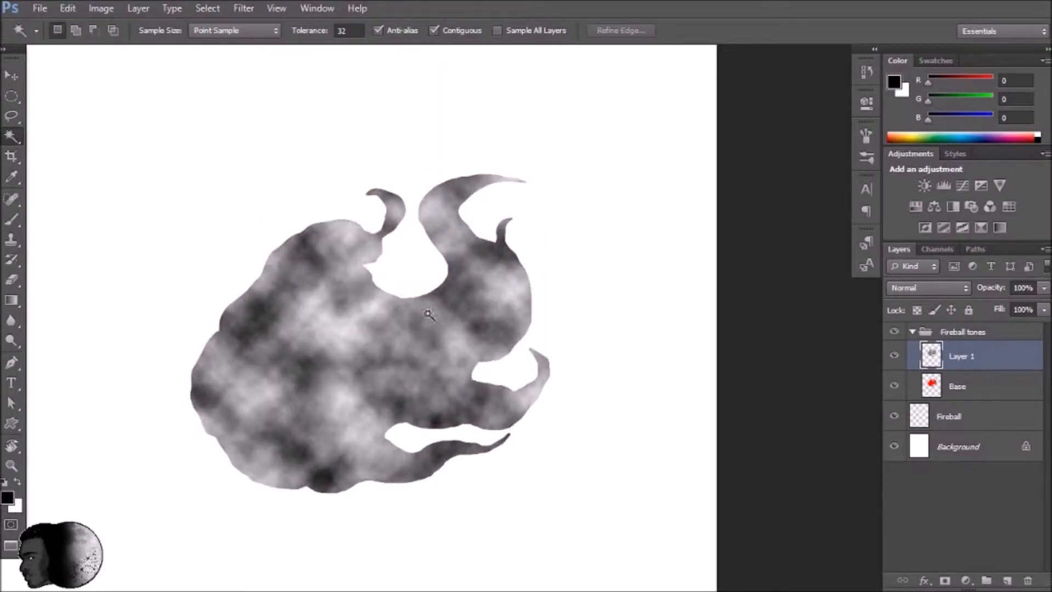
Increase the cloud texture's contrast with Levels by raising the black input, lowering the white input and darkening the midtones.
key(ctrl+l)
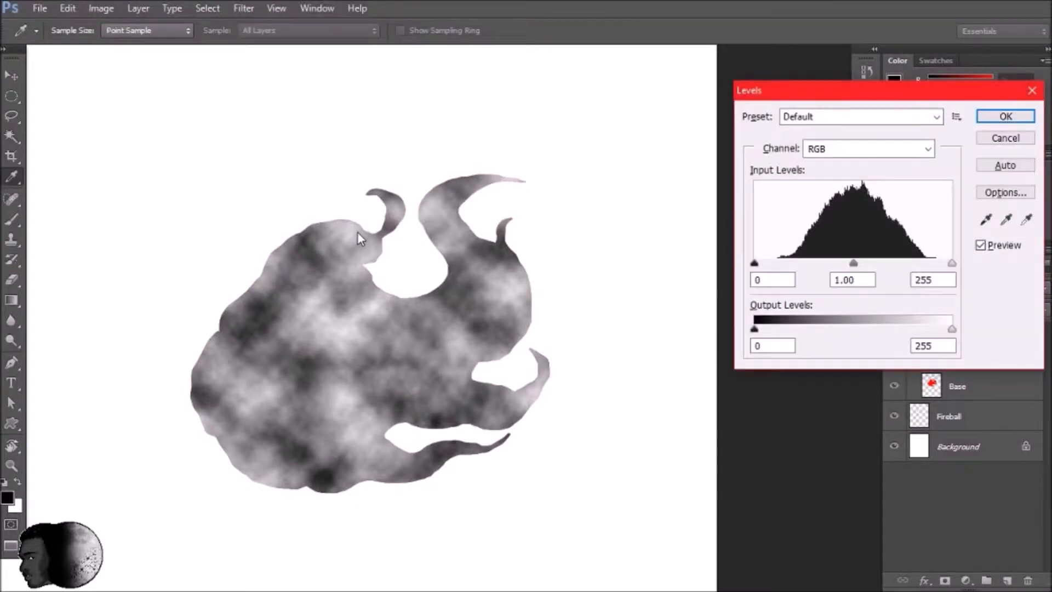
drag(761, 268, 786, 268)
drag(950, 266, 924, 270)
mouse_move(855, 264)
mouse_down()
mouse_move(839, 265)
mouse_move(870, 267)
mouse_up()
click(1006, 116)
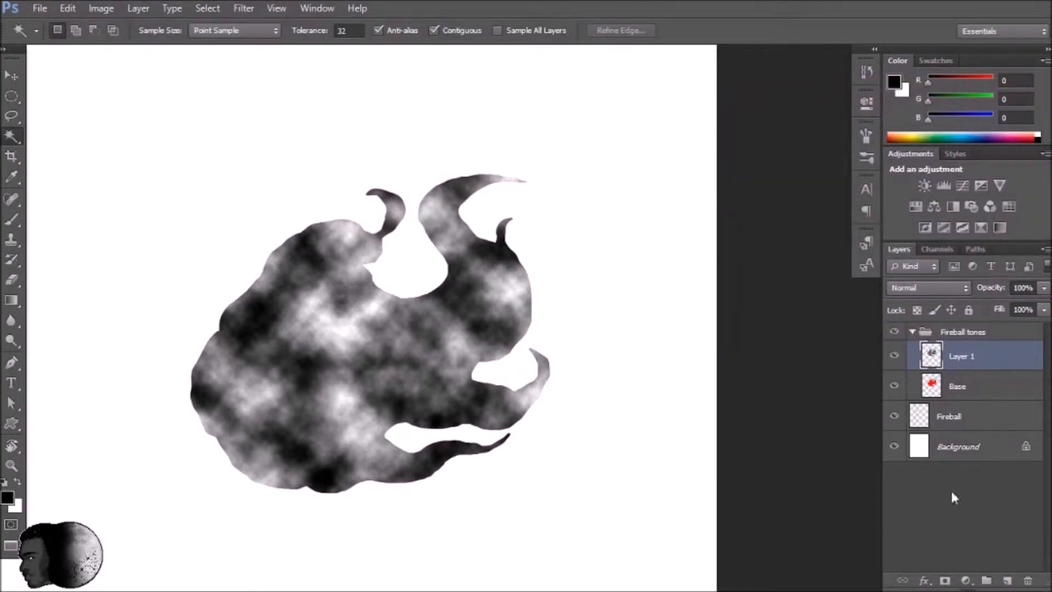
Rename the cloud layer as texture base.
double_click(959, 358)
text(C)
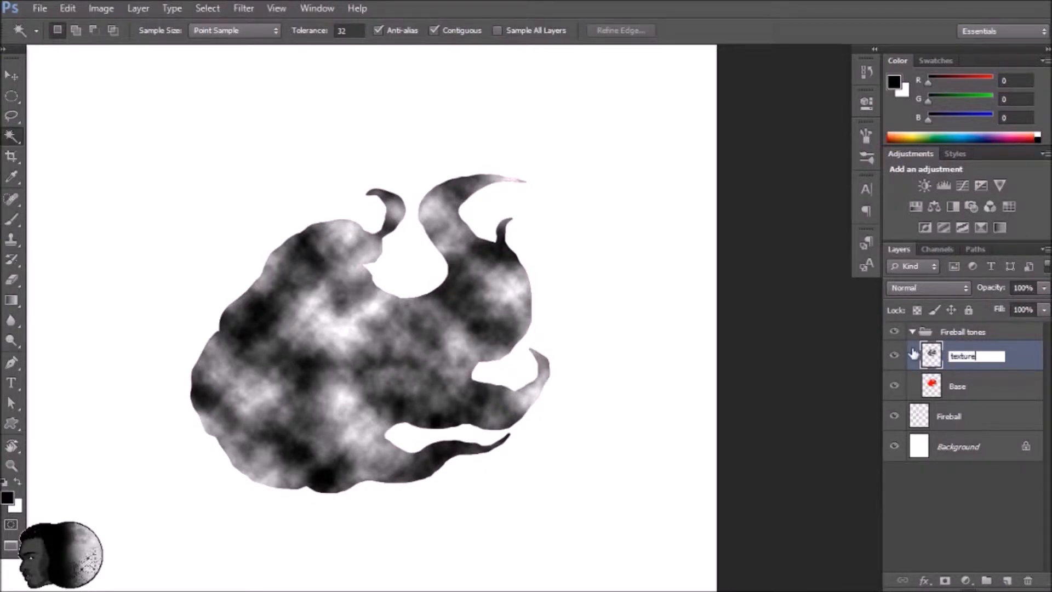
key(Return)
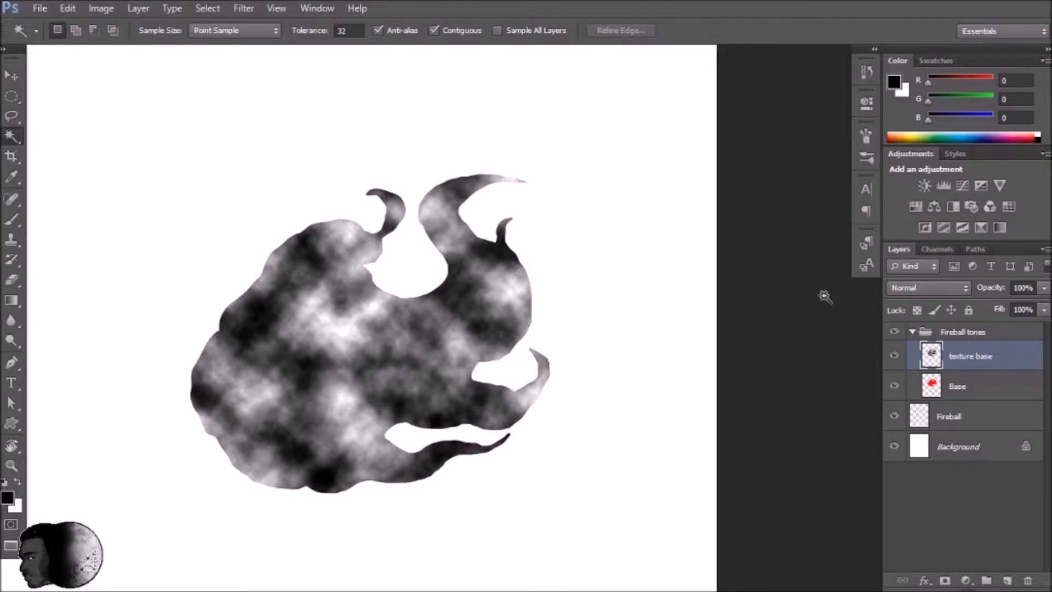
Add a new layer above texture base and name it D.
click(1008, 581)
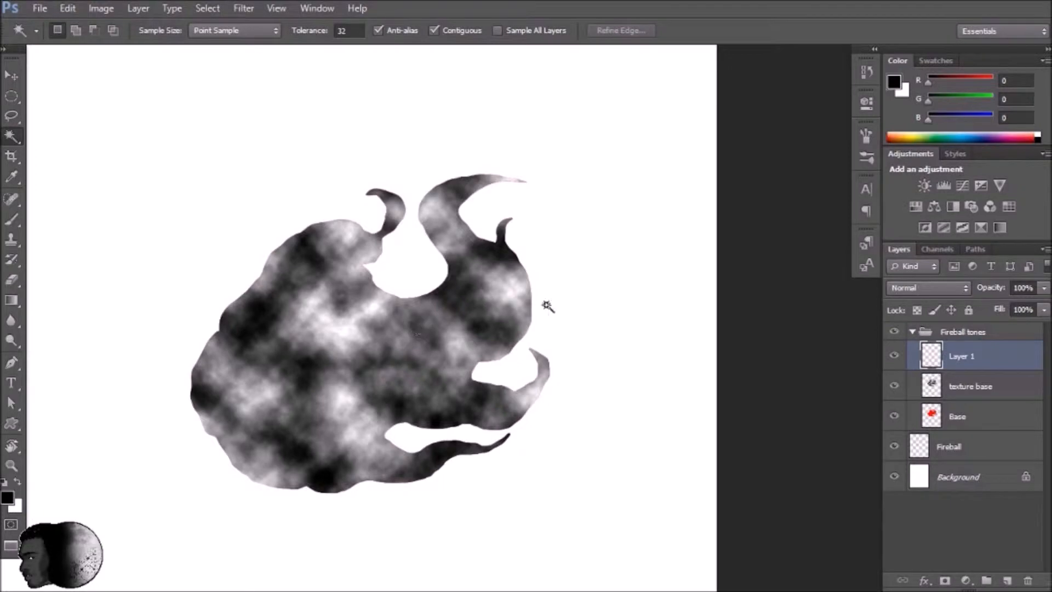
double_click(972, 360)
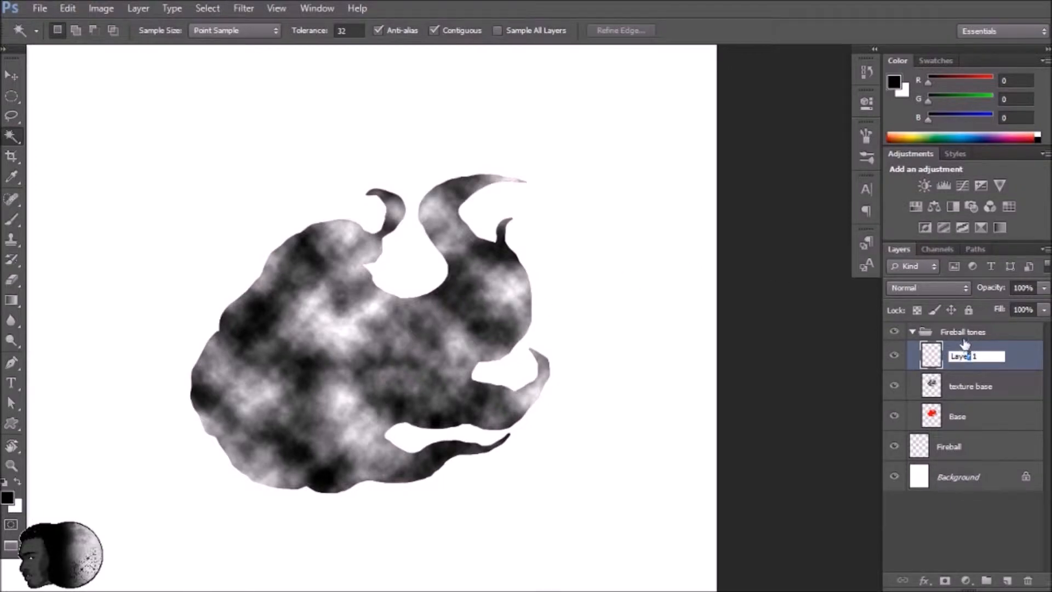
text(D)
click(931, 361)
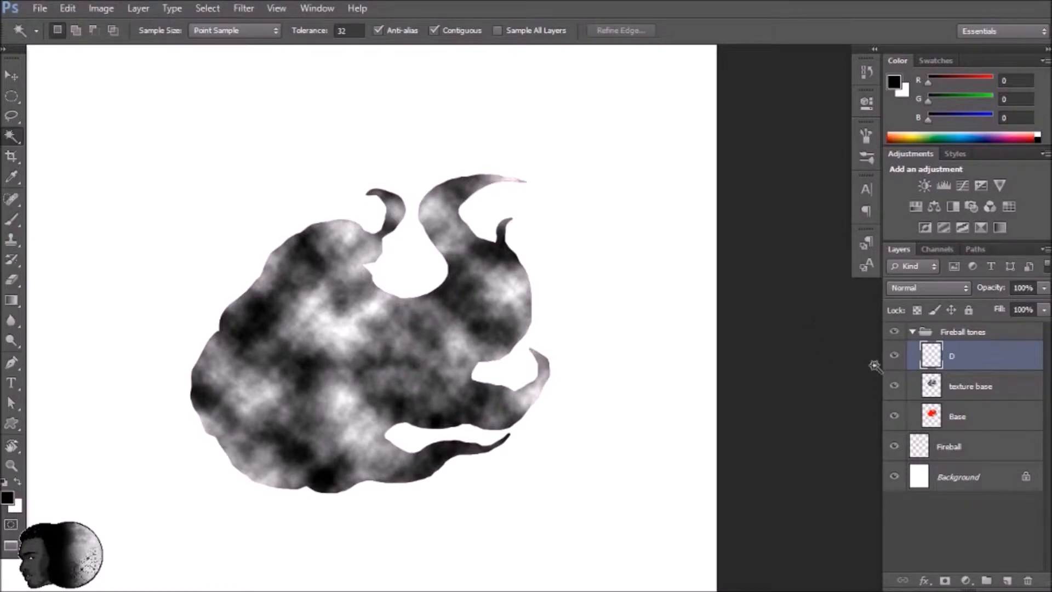
Load the Base layer's outline as a selection and restrict it to the cloud texture's Shadows using Color Range.
ctrl+click(935, 418)
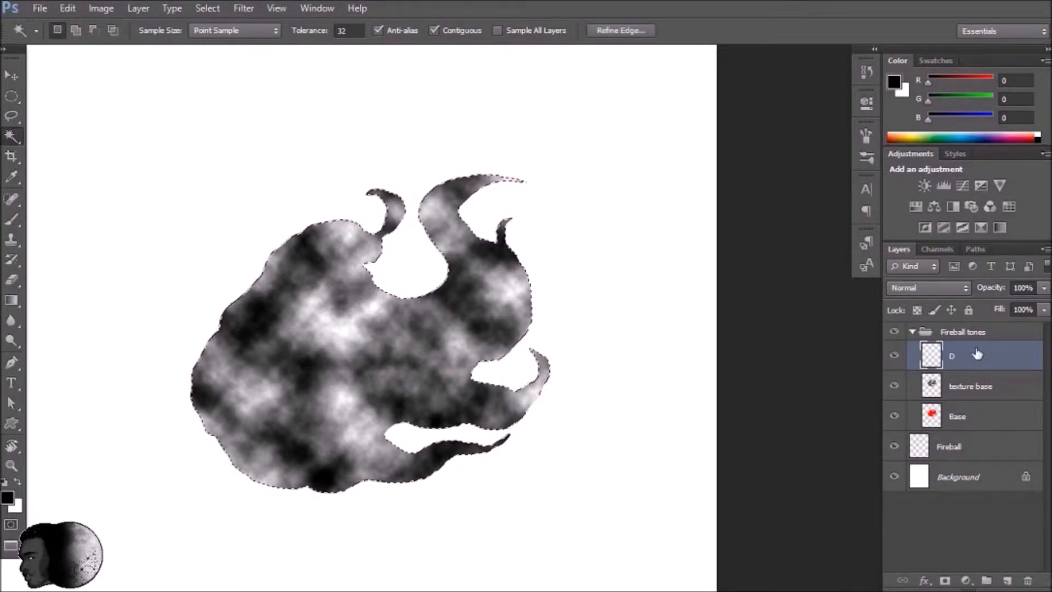
click(215, 9)
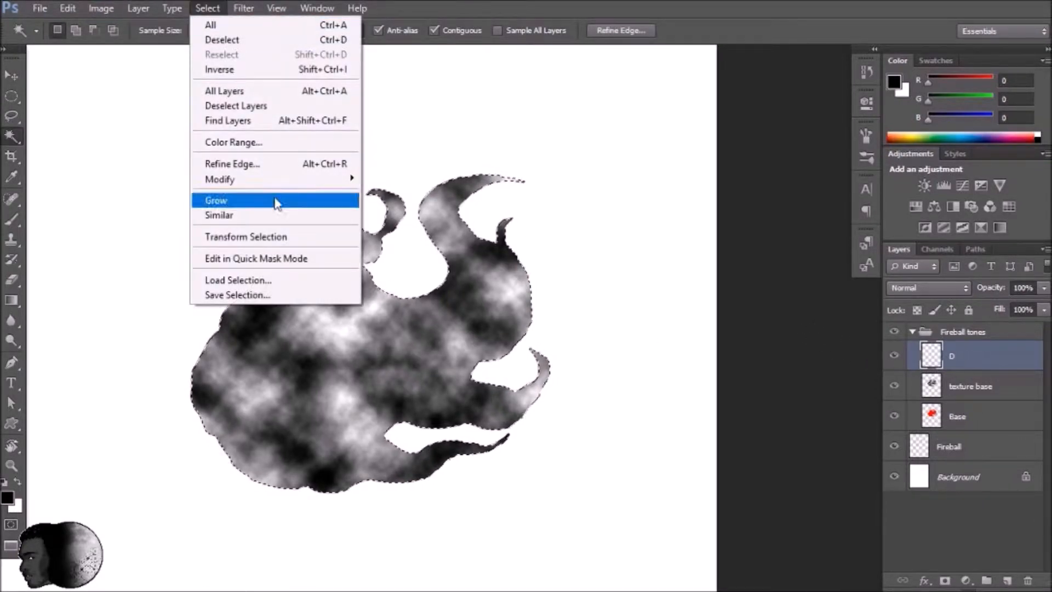
mouse_move(265, 180)
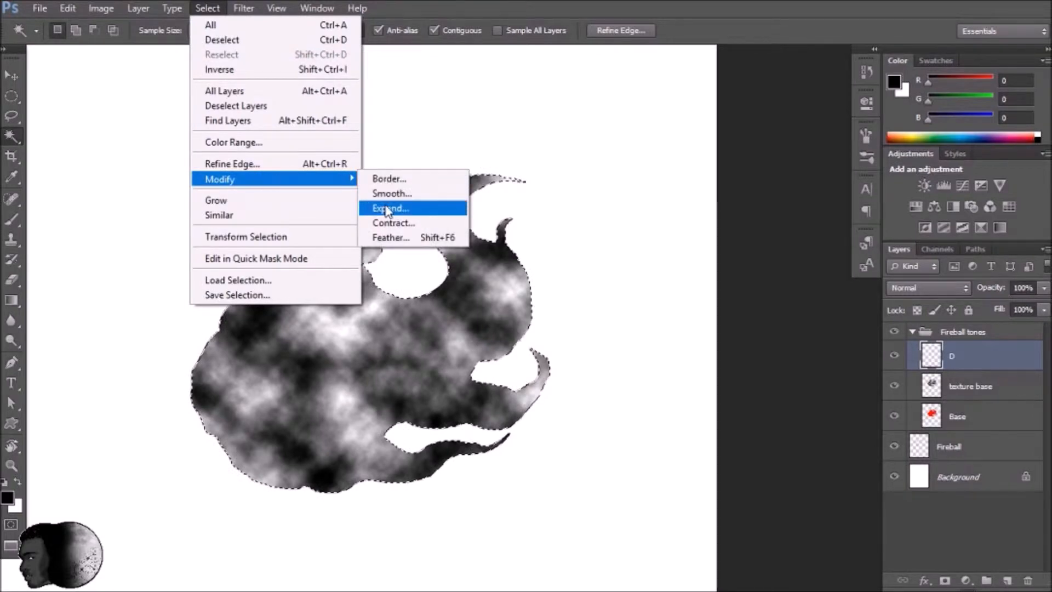
click(243, 143)
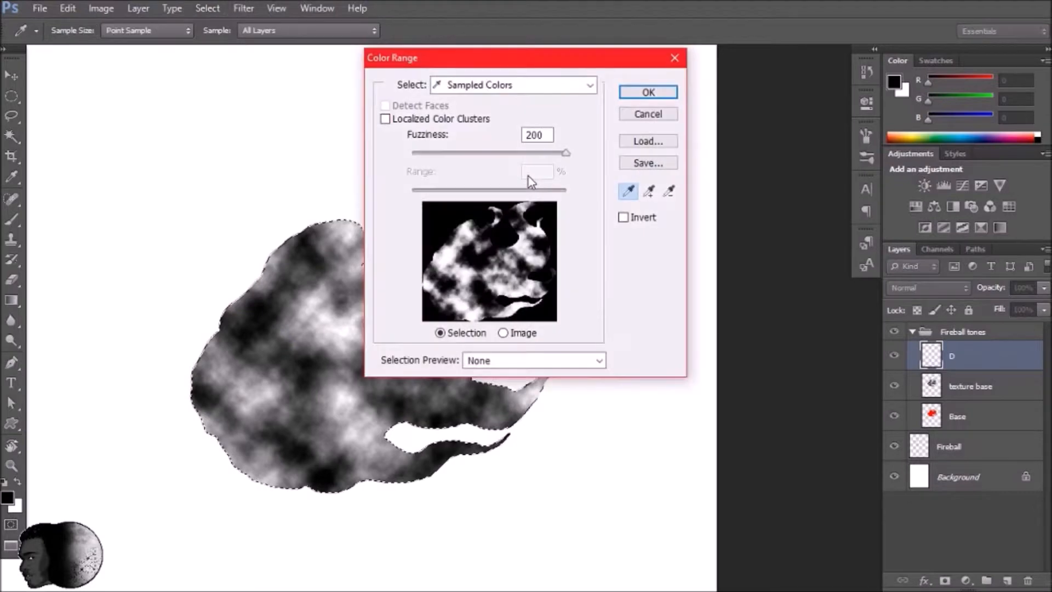
click(524, 86)
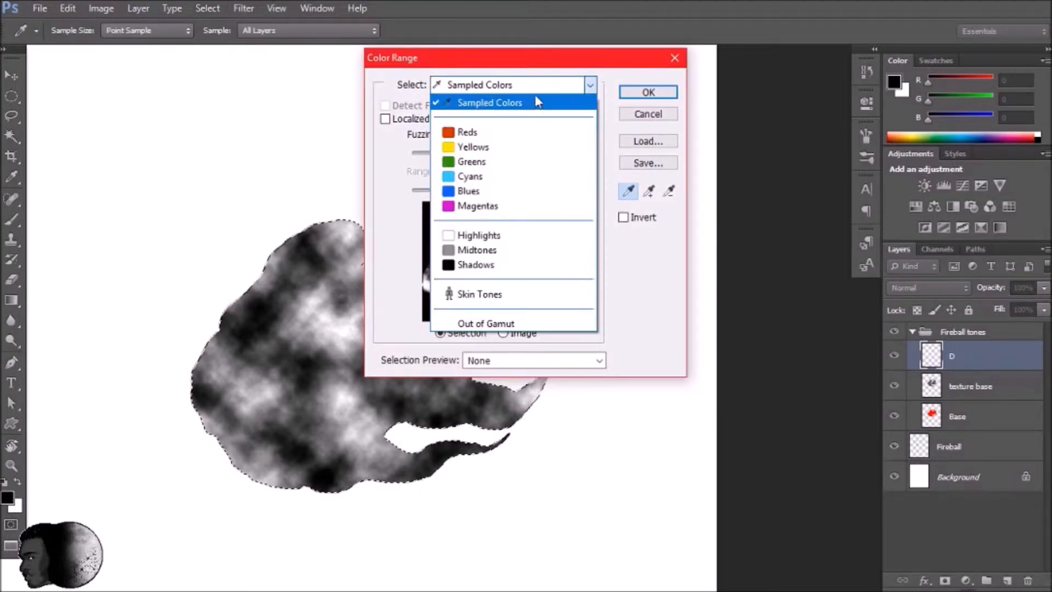
click(475, 265)
click(649, 93)
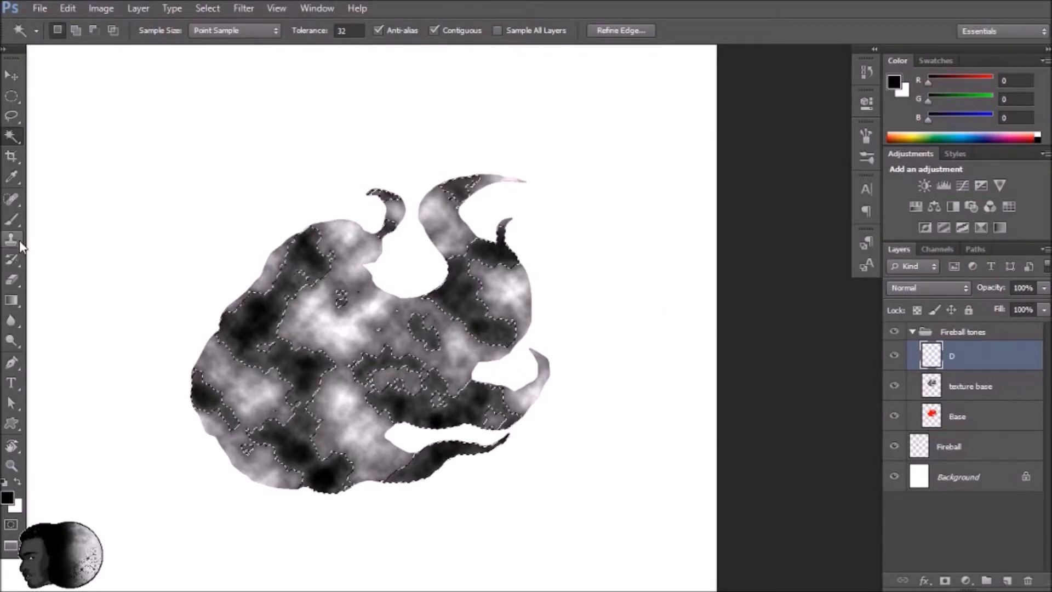
Switch to the Paint Bucket tool and set its fill source to Pattern.
click(18, 305)
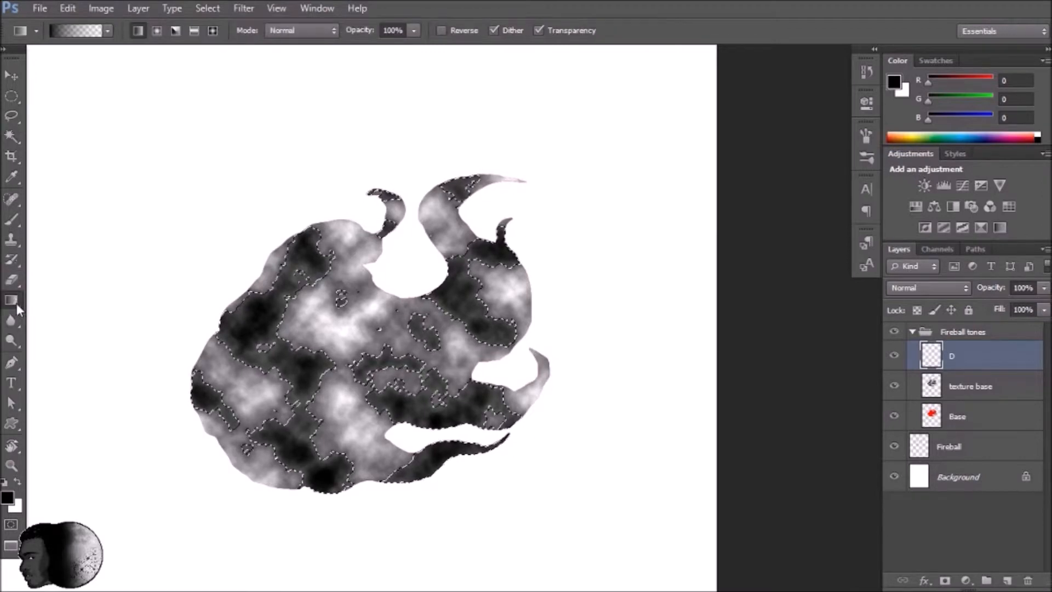
right_click(16, 302)
click(88, 313)
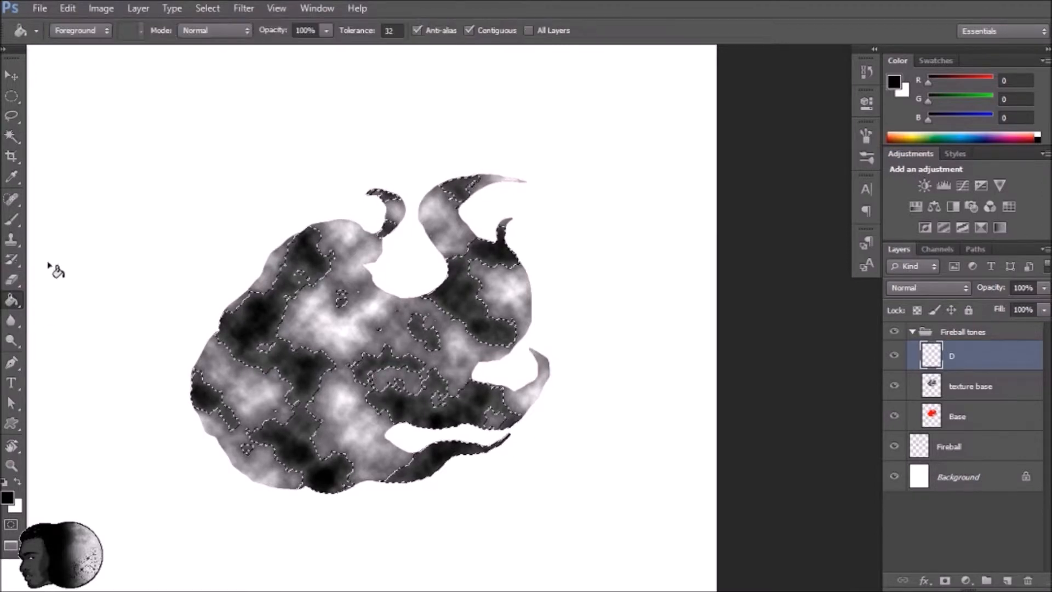
click(81, 31)
click(94, 57)
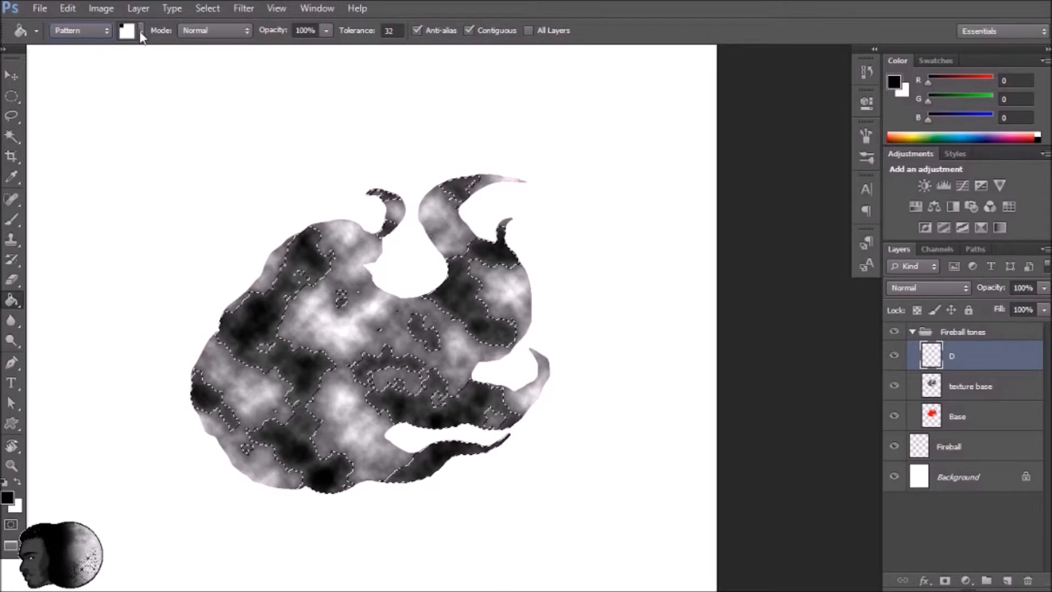
Fill the shadows selection on layer D with the mostly black checkered pattern and deselect.
click(131, 31)
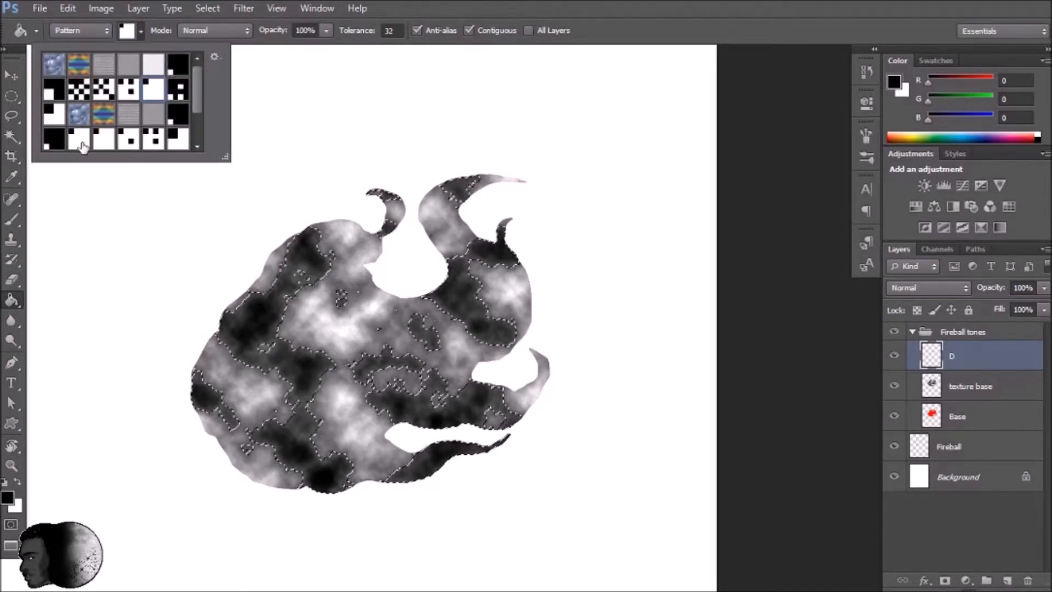
drag(200, 108, 195, 137)
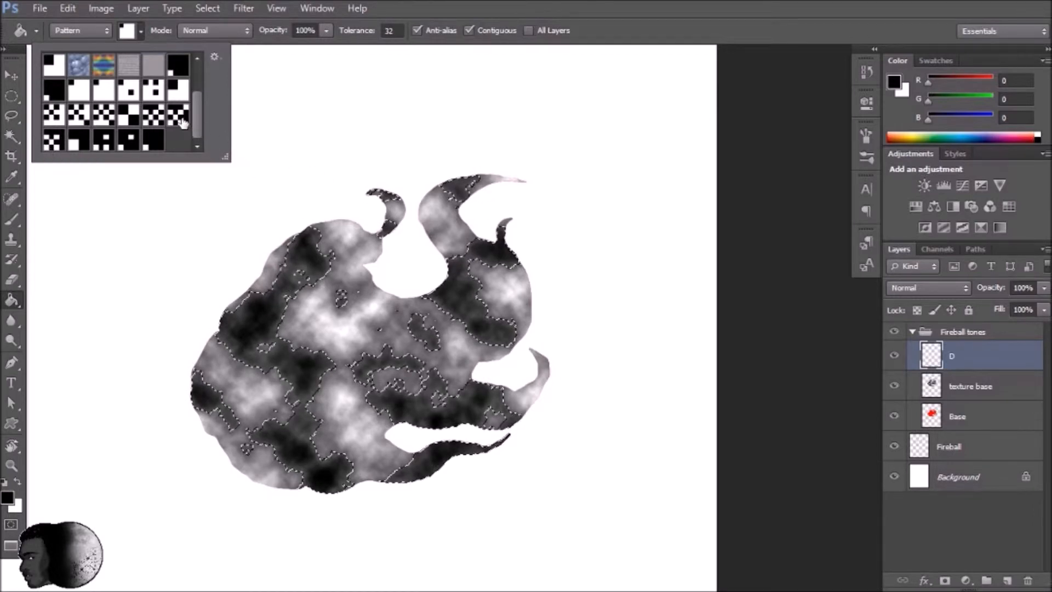
click(52, 143)
click(378, 339)
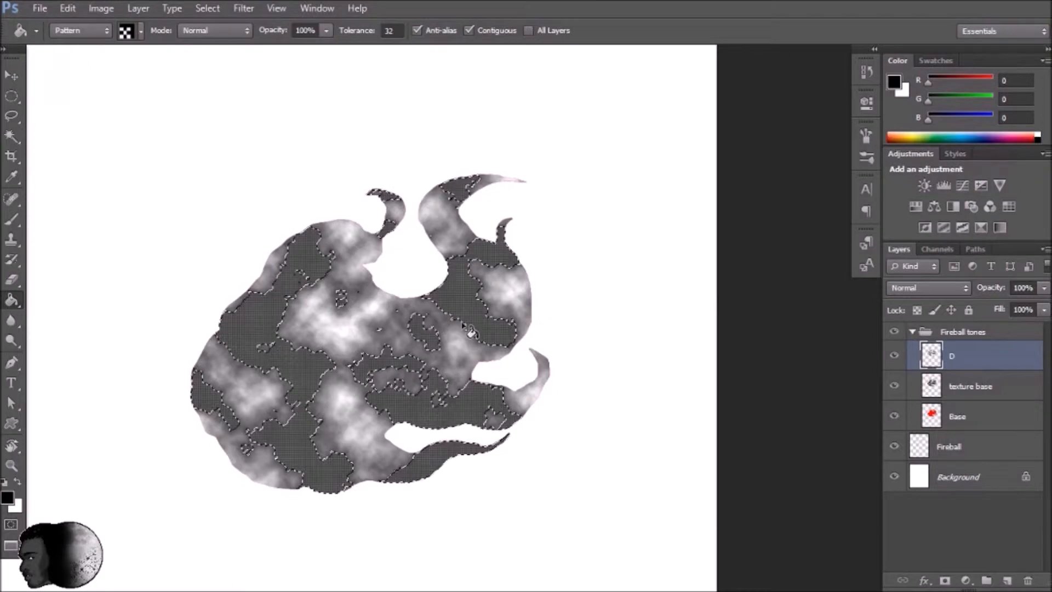
key(ctrl+d)
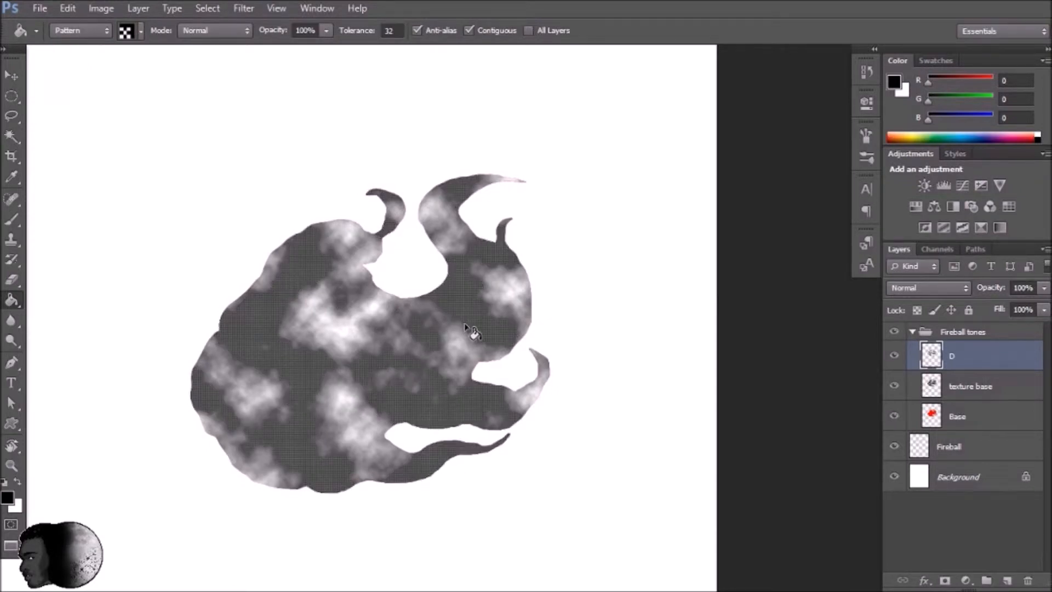
Add a new layer above D and name it M.
click(1007, 579)
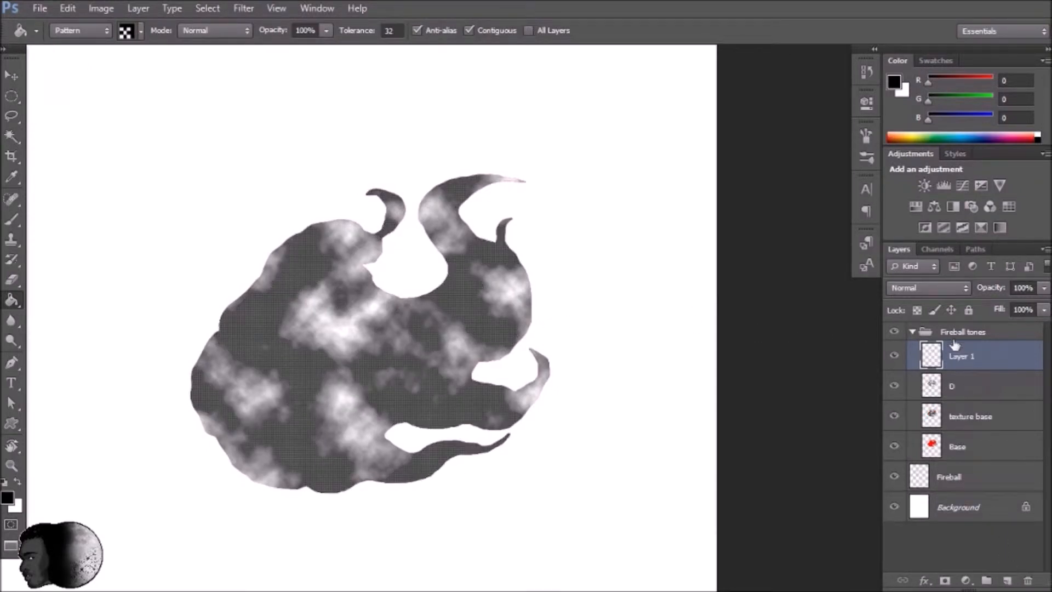
double_click(961, 358)
text(M)
key(Return)
With layer D hidden, load the Base layer's outline as a selection and restrict it to Midtones using Color Range.
ctrl+click(928, 452)
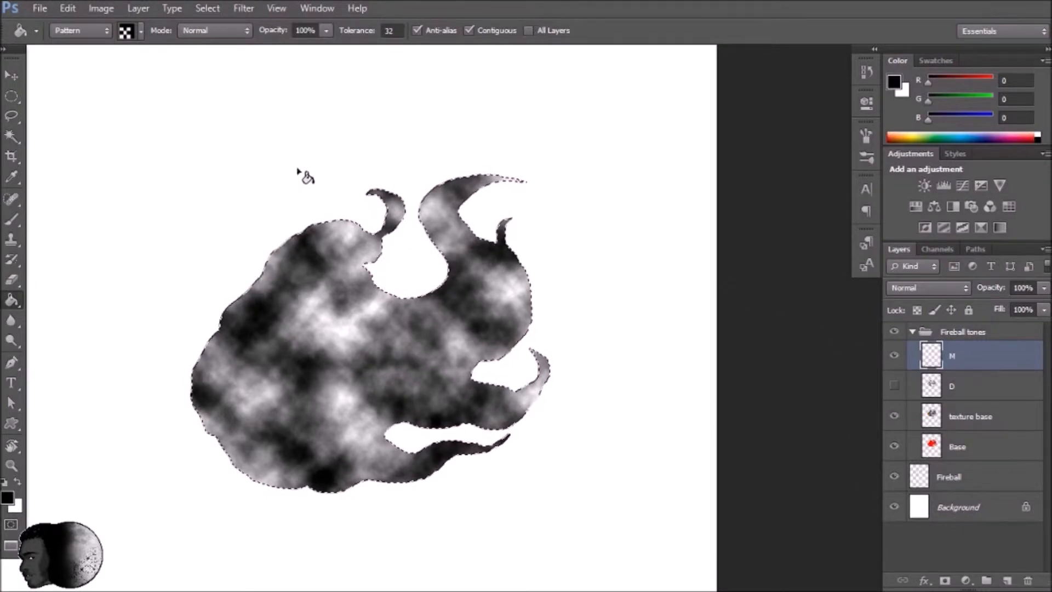
click(211, 8)
click(253, 144)
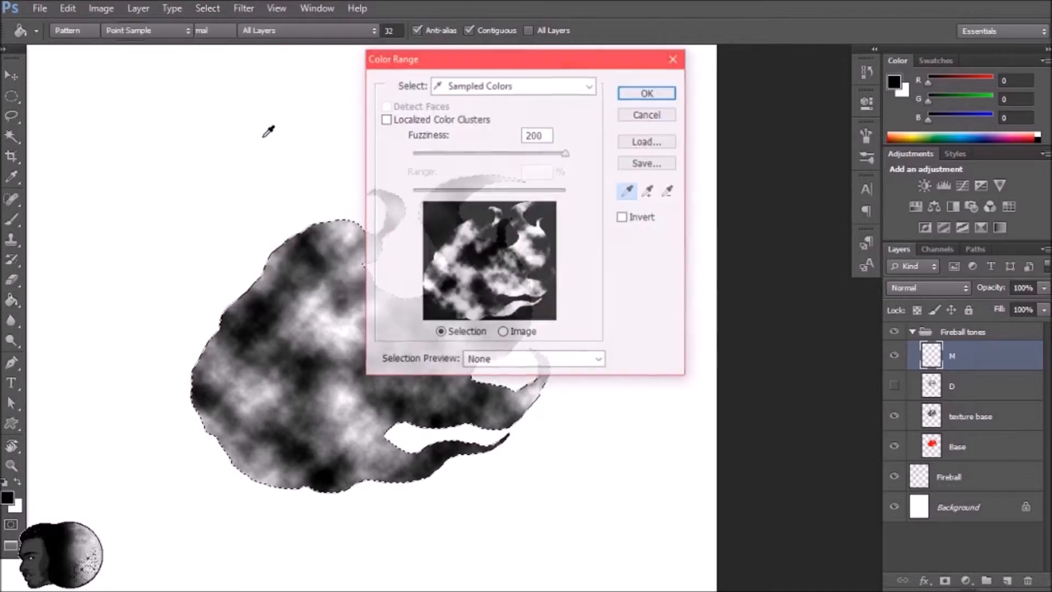
click(590, 85)
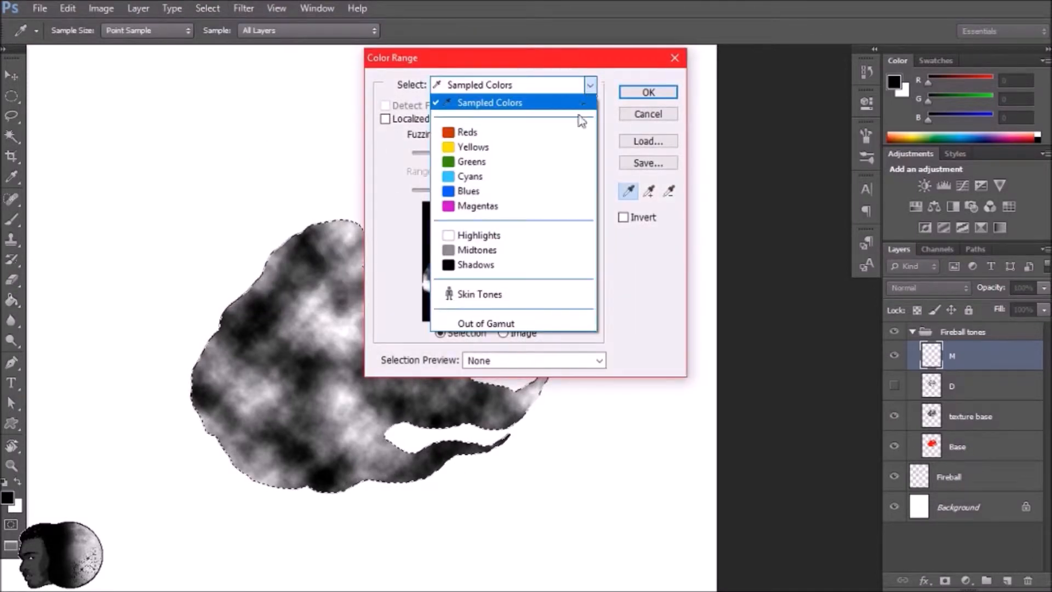
click(477, 250)
click(640, 96)
key(g)
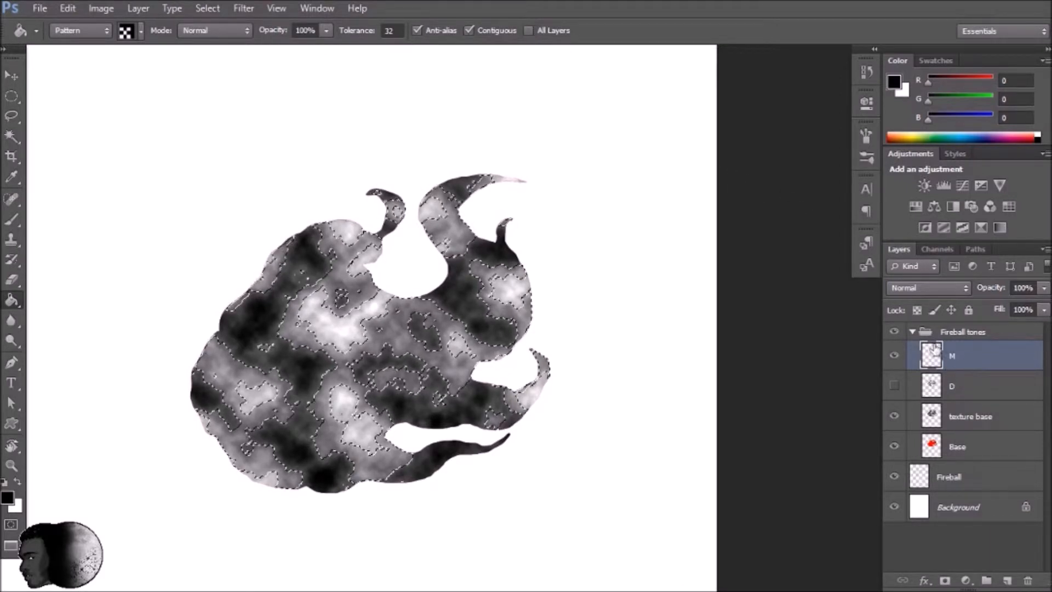
Fill the midtones selection on layer M with the evenly split black-and-white checker pattern.
click(142, 32)
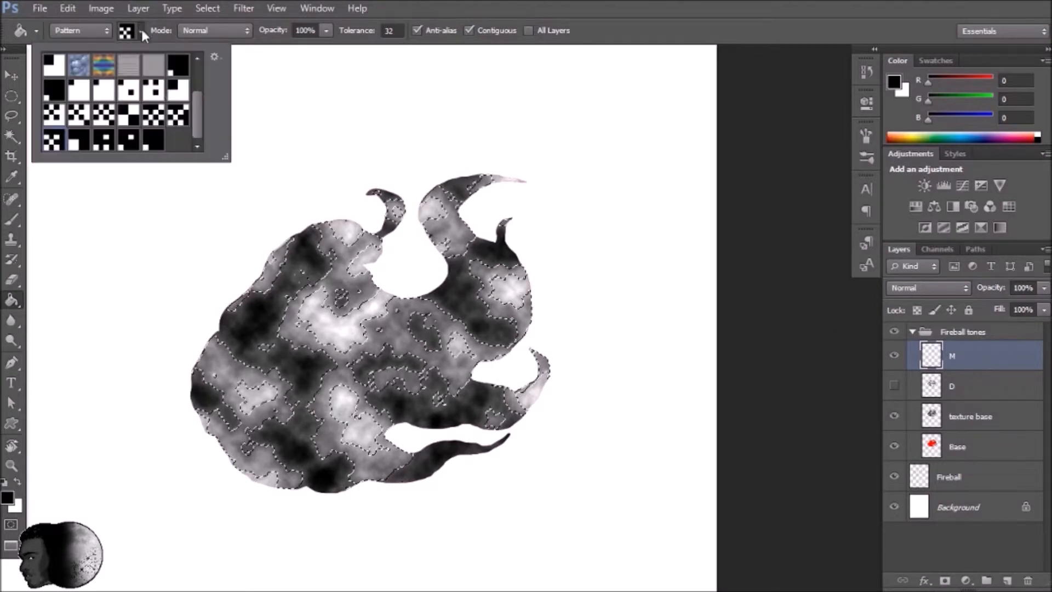
click(135, 120)
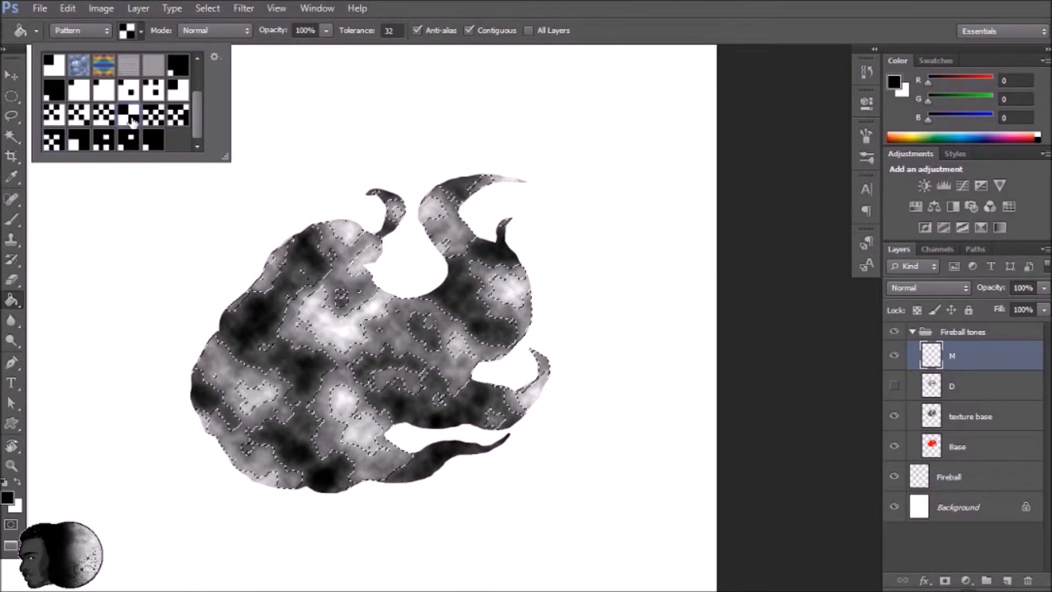
click(357, 327)
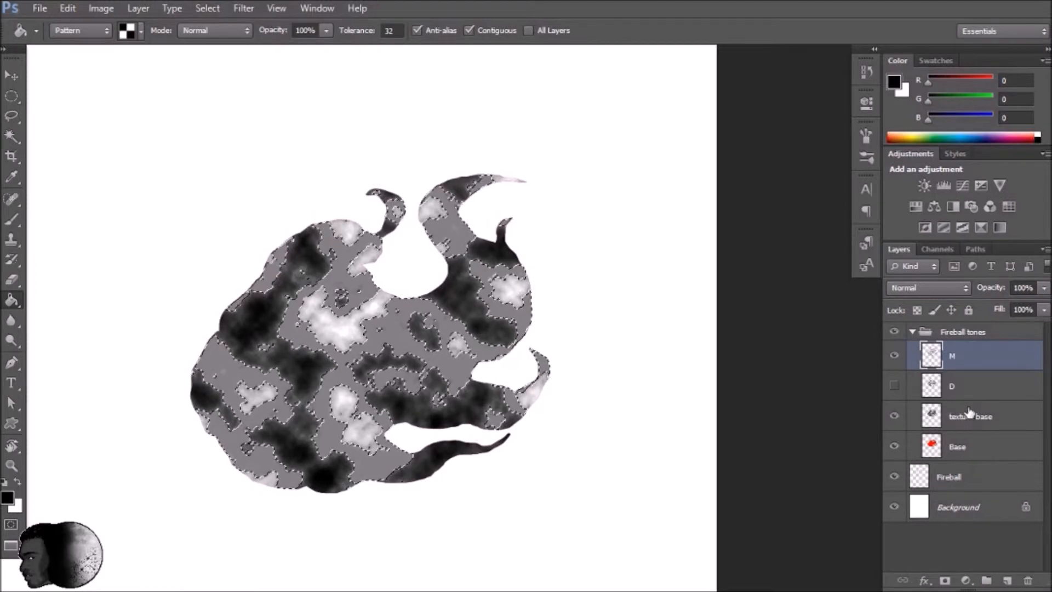
With layer M hidden, reload the Base layer's outline as a selection and add a new layer above M.
click(895, 356)
ctrl+click(936, 448)
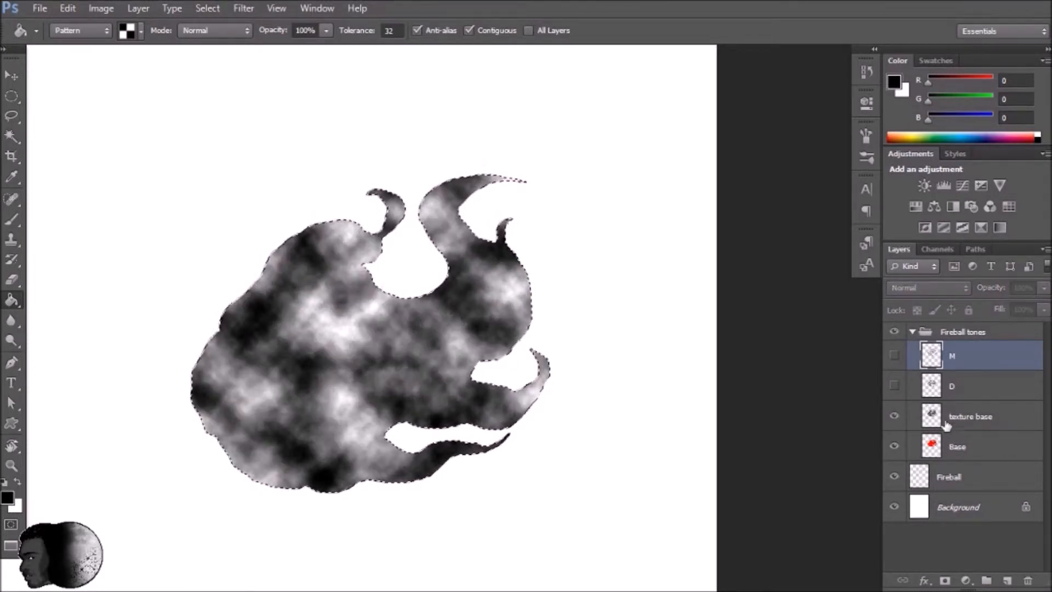
click(1007, 580)
double_click(960, 357)
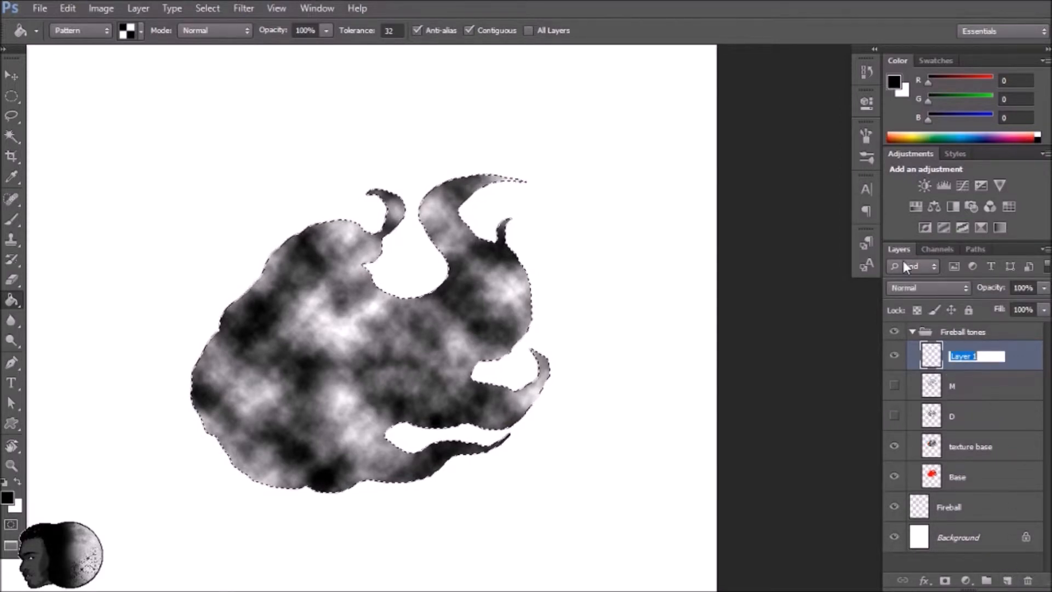
text(H)
key(Return)
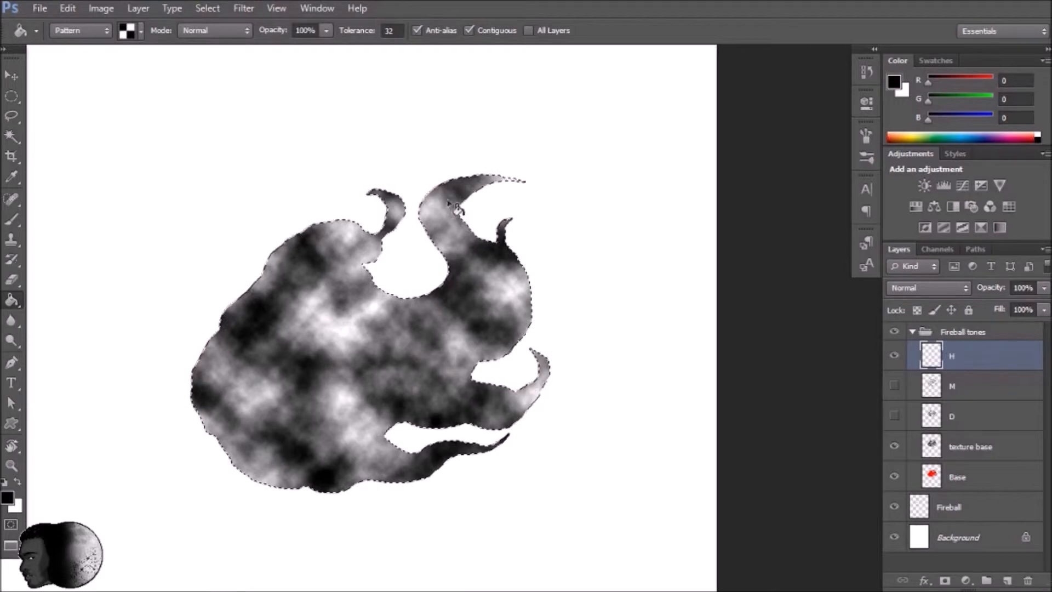
key(ctrl+z)
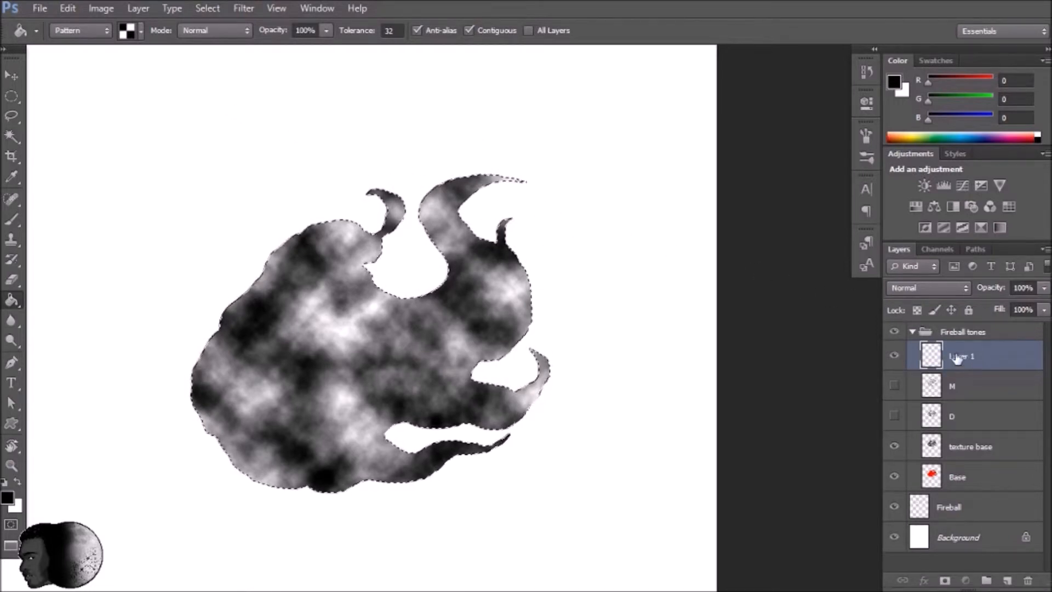
Rename the new layer above M as L.
double_click(962, 357)
text(L)
key(Return)
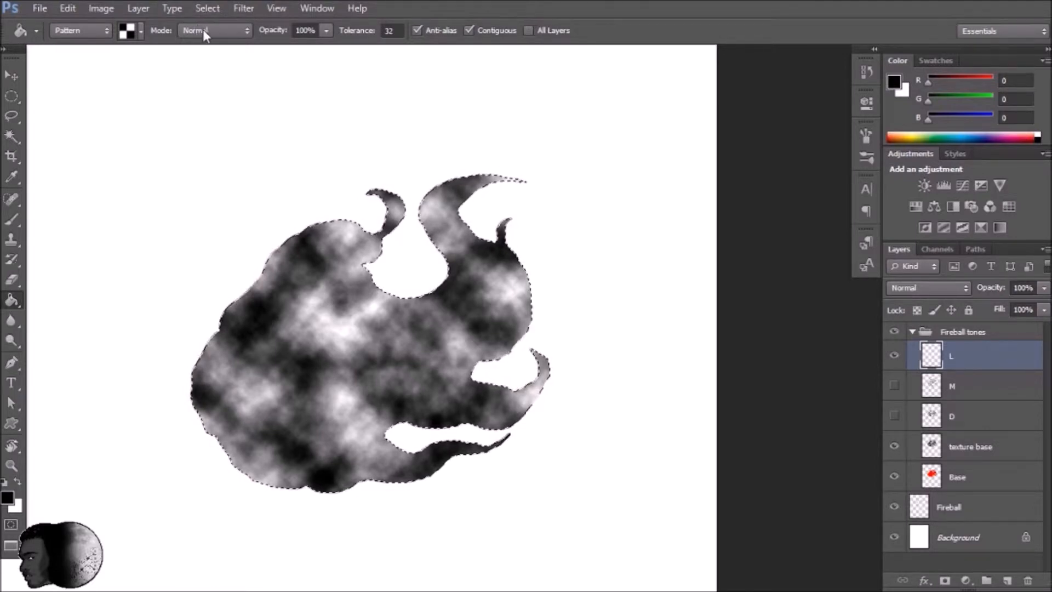
Restrict the fireball selection to the cloud texture's Highlights using Color Range and return to the Paint Bucket tool.
click(208, 9)
mouse_move(258, 178)
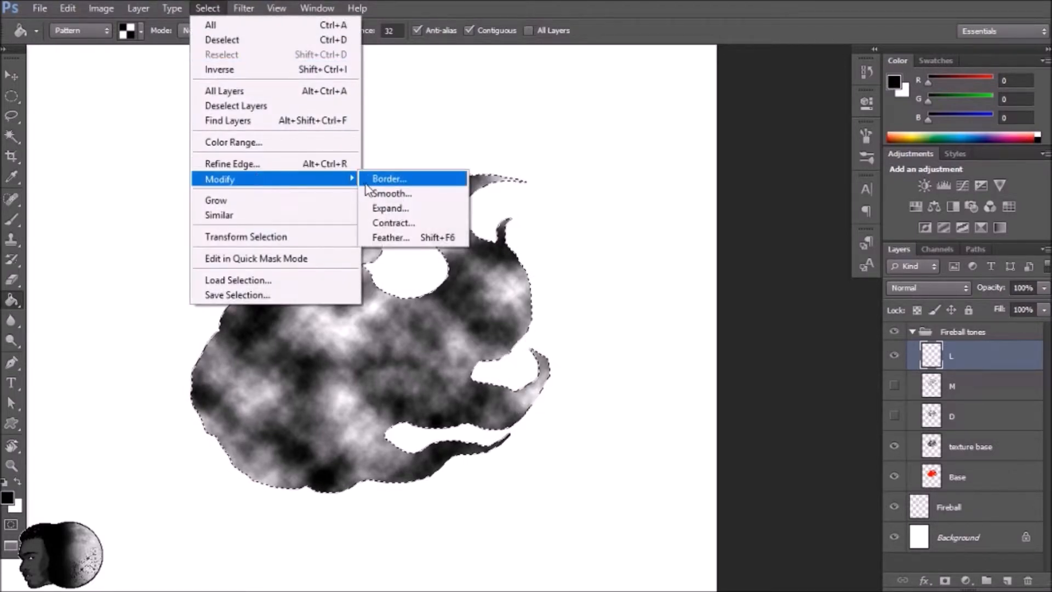
click(305, 142)
click(589, 85)
click(452, 245)
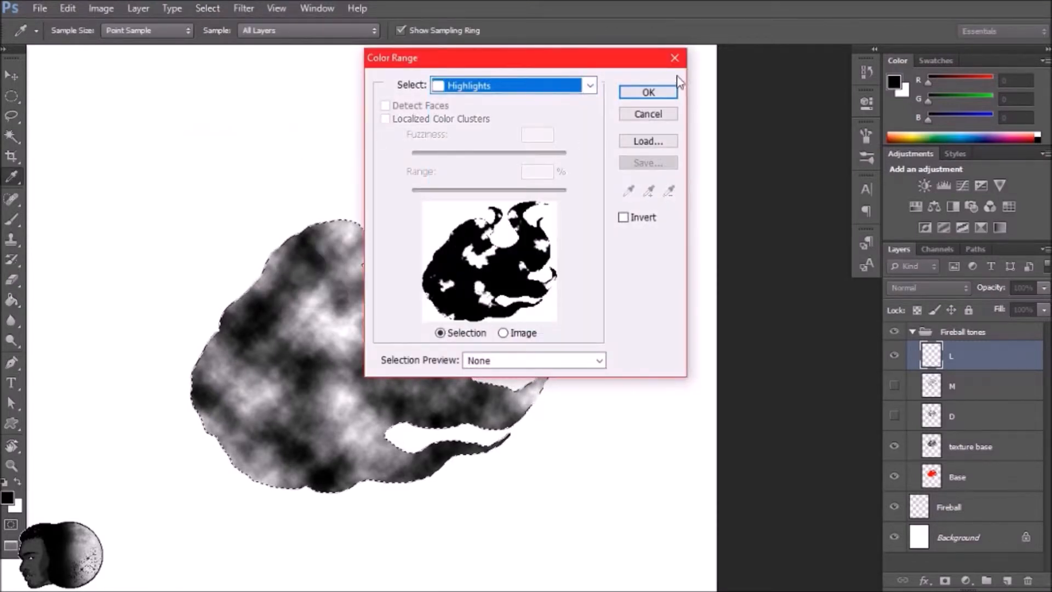
click(649, 92)
key(g)
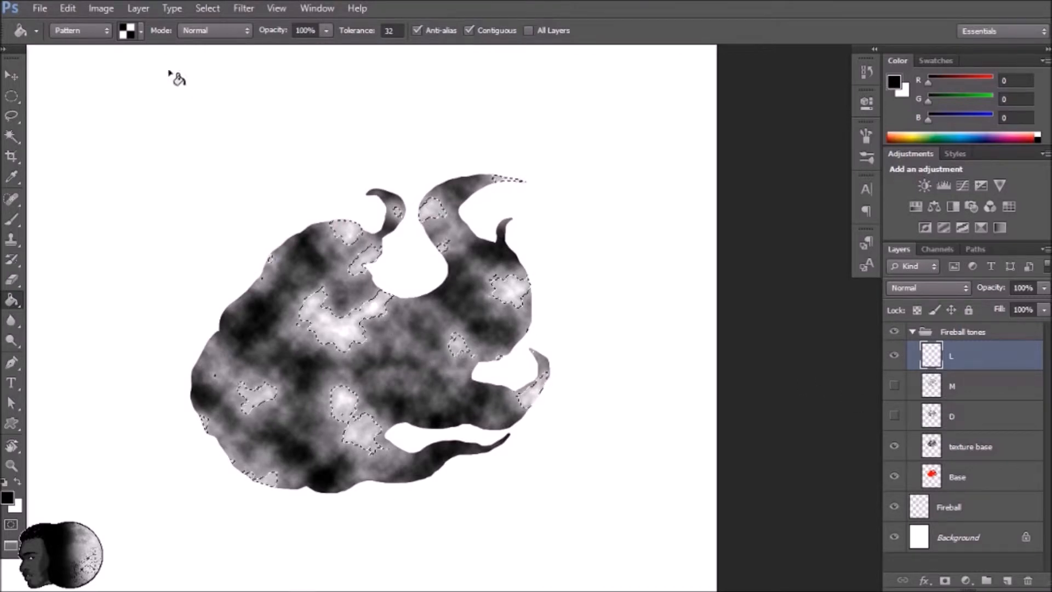
Fill the highlights selection on layer L with the white pattern that has a black corner square, and deselect.
click(131, 32)
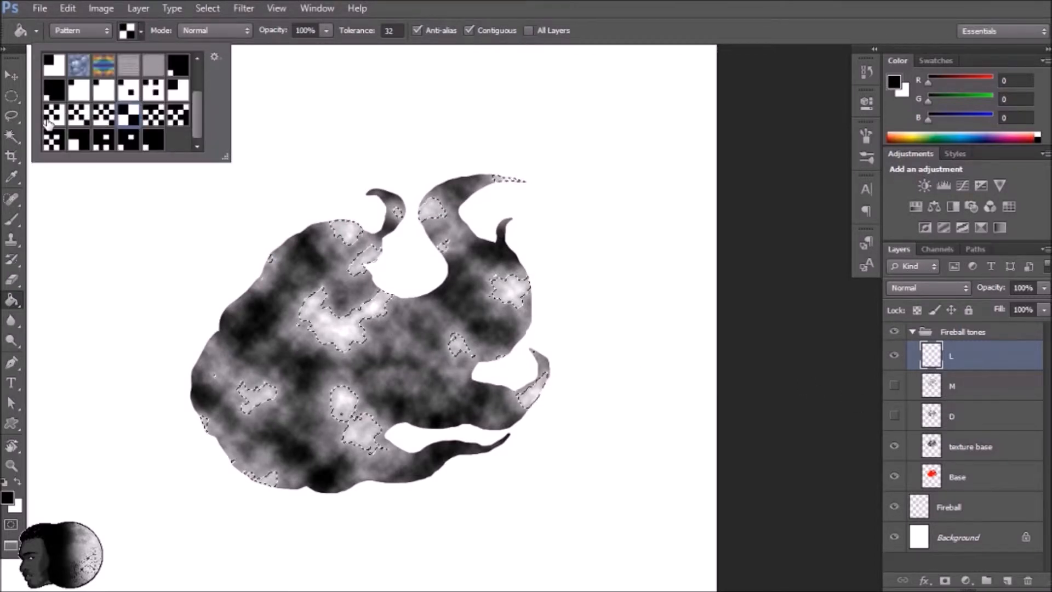
click(179, 91)
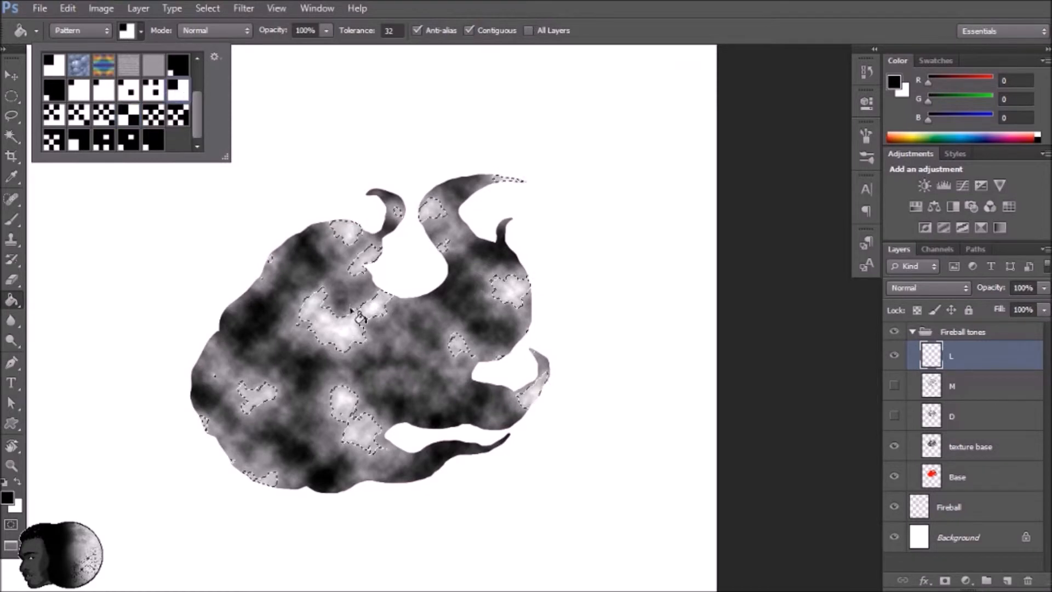
click(361, 305)
click(368, 311)
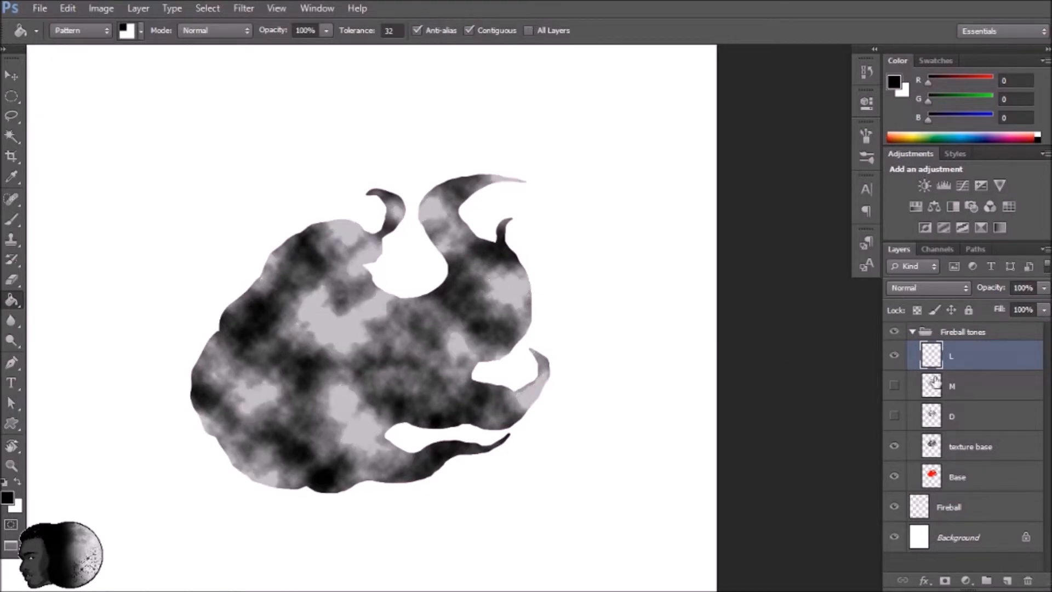
Show the M and D tone layers and hide the texture base and Base layers.
click(894, 386)
click(894, 416)
click(894, 446)
click(894, 476)
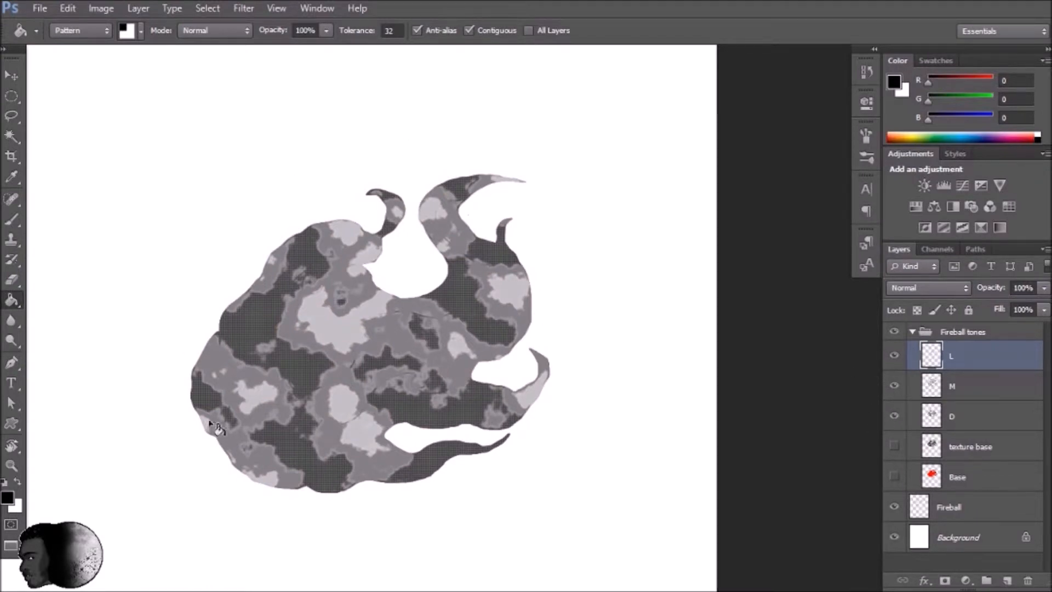
Hide the L, M and D layers and add a new layer named Overlay above L.
drag(892, 414, 880, 387)
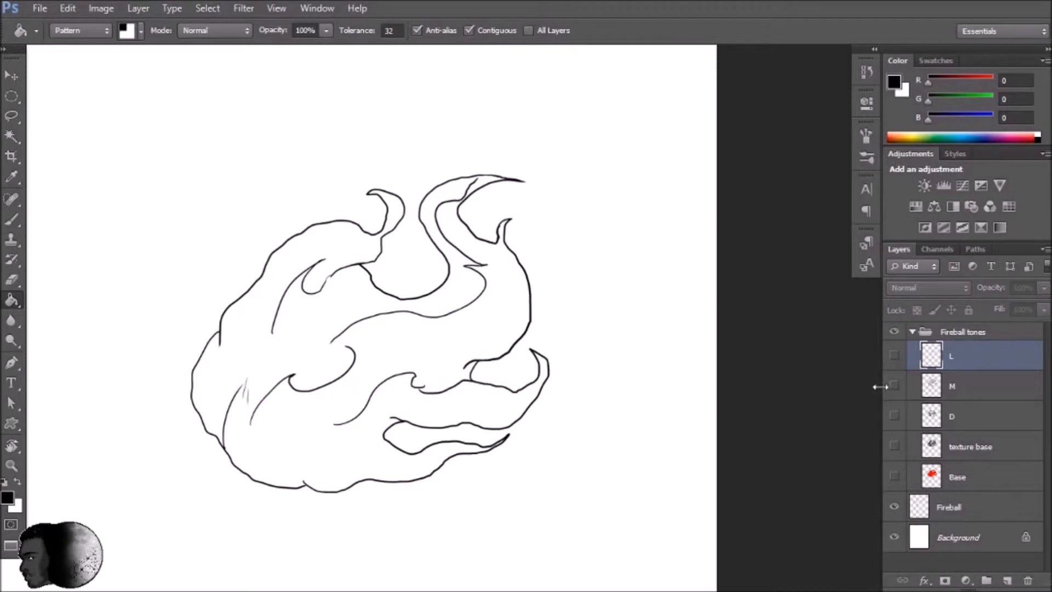
click(1008, 579)
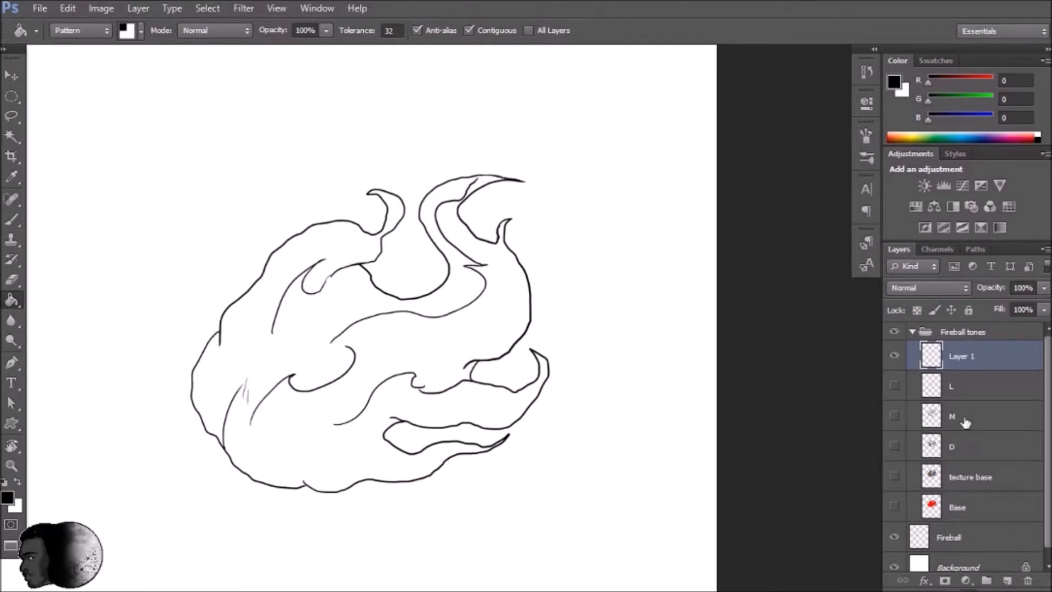
double_click(963, 357)
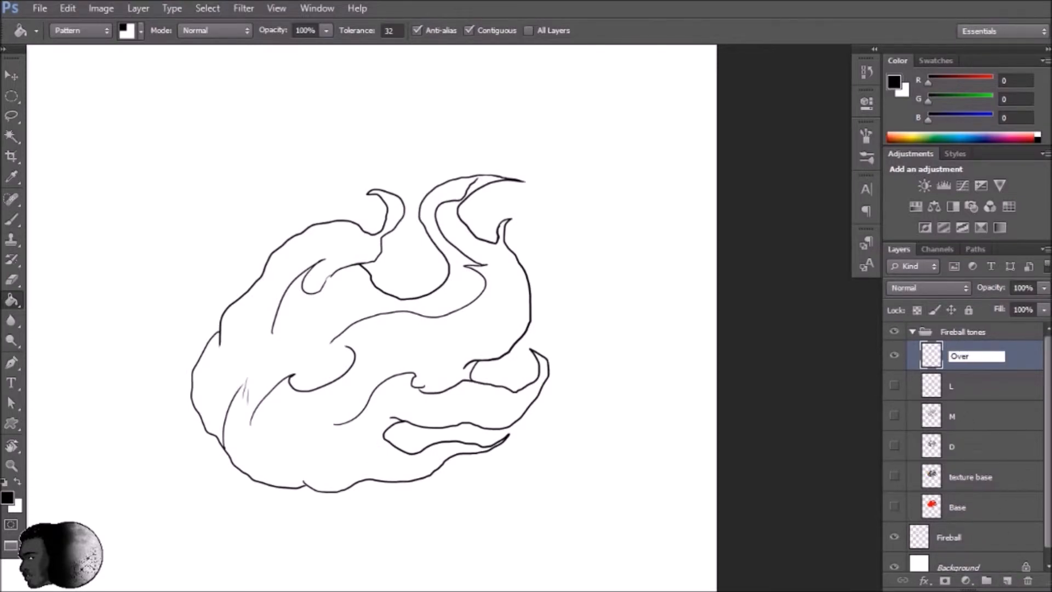
key(Return)
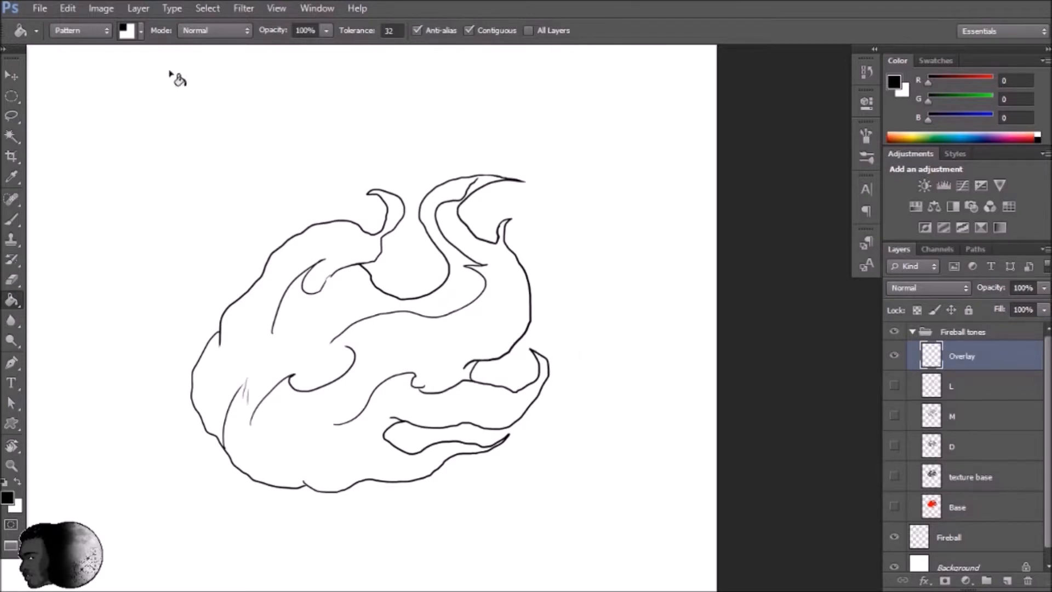
Fill the Base layer's outline on the Overlay layer with a black-and-white checkered pattern.
click(141, 31)
click(104, 118)
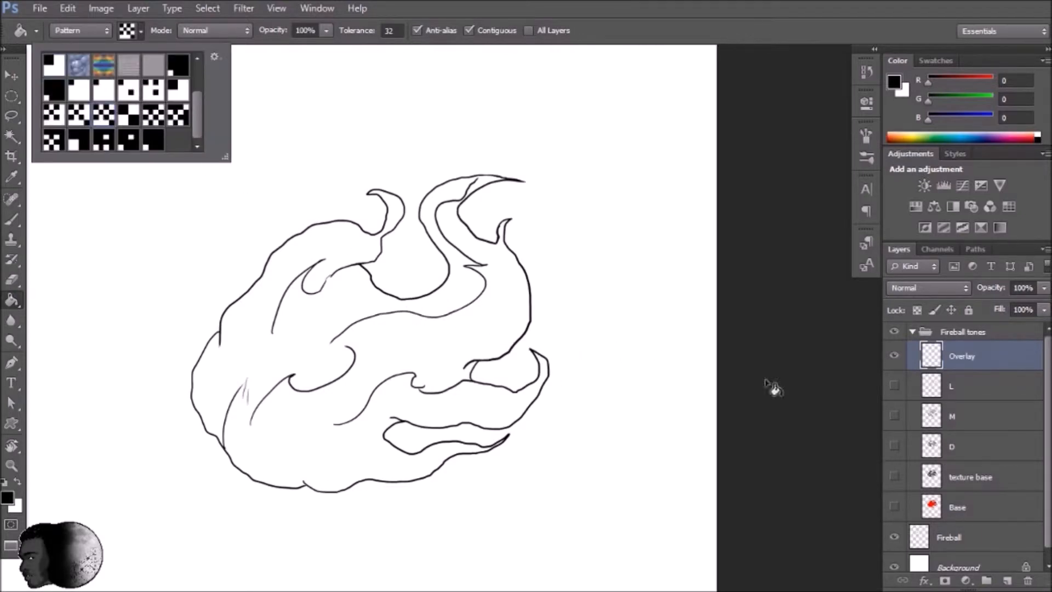
ctrl+click(931, 507)
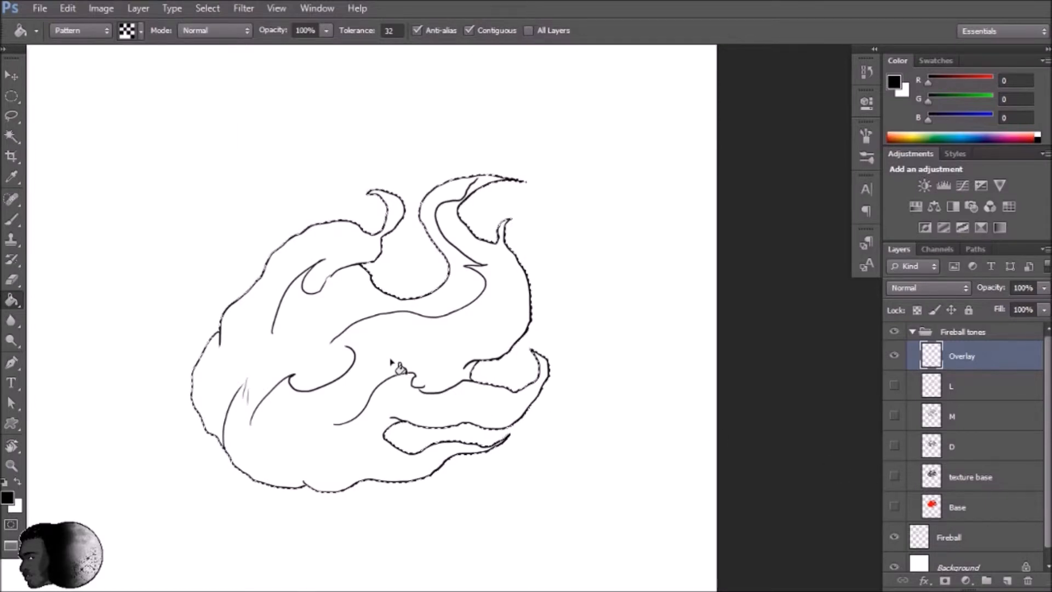
click(354, 231)
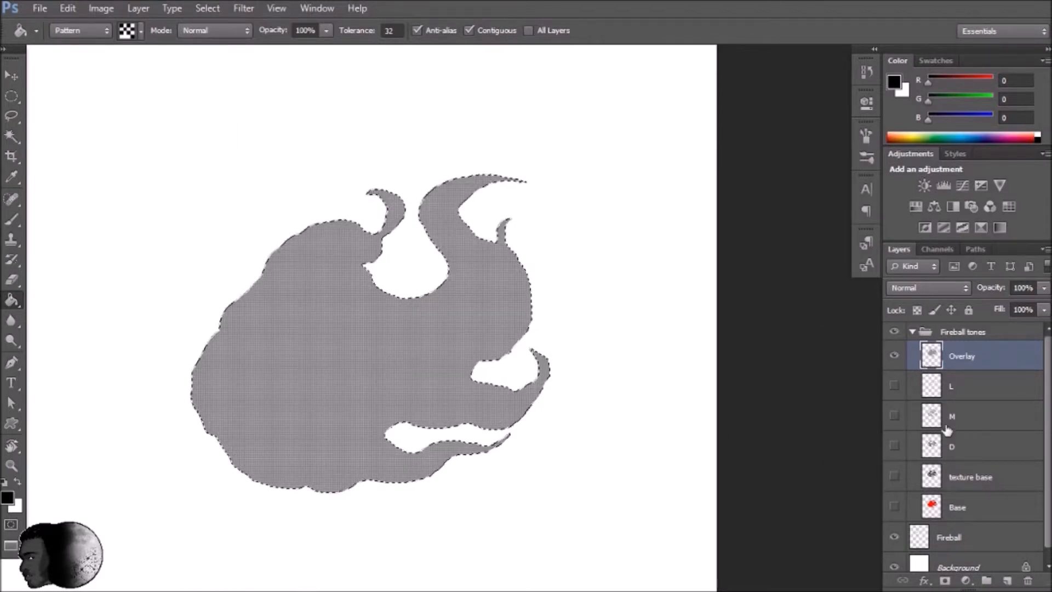
Show the L, M and D layers beneath Overlay and clear the selection.
click(894, 386)
click(894, 416)
click(894, 446)
key(ctrl+d)
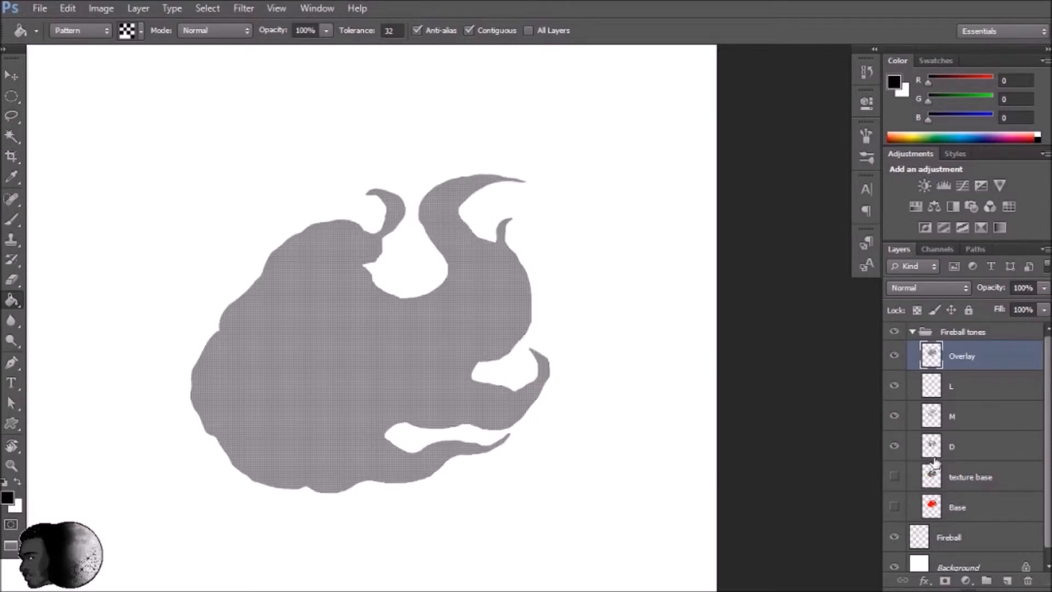
drag(933, 480, 926, 459)
Erase scattered patches across the Overlay layer with the 442 px textured Eraser brush to reveal the tones beneath.
key(e)
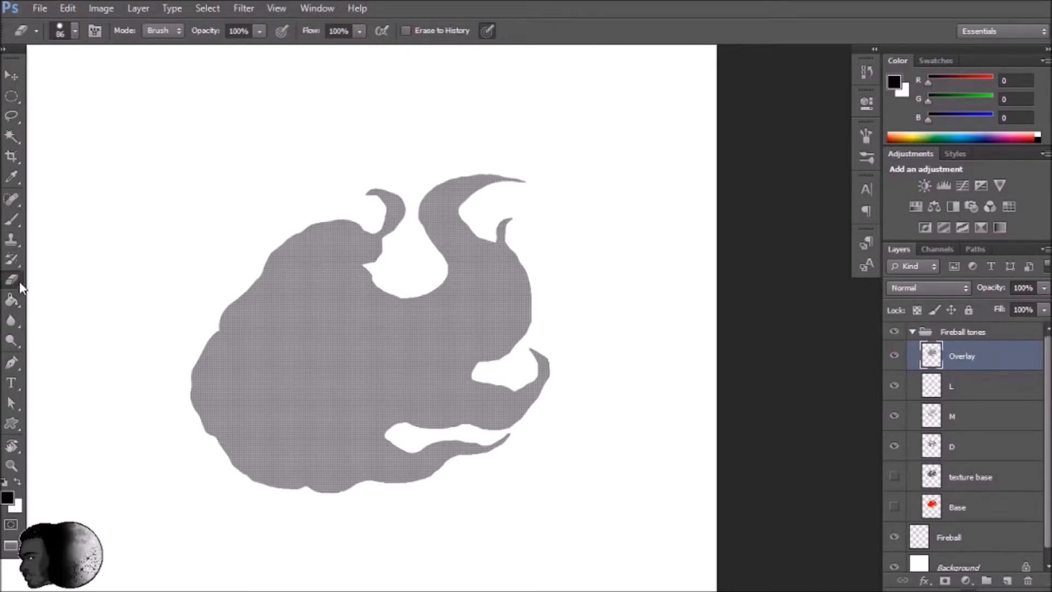
click(76, 32)
drag(176, 155, 171, 177)
click(152, 180)
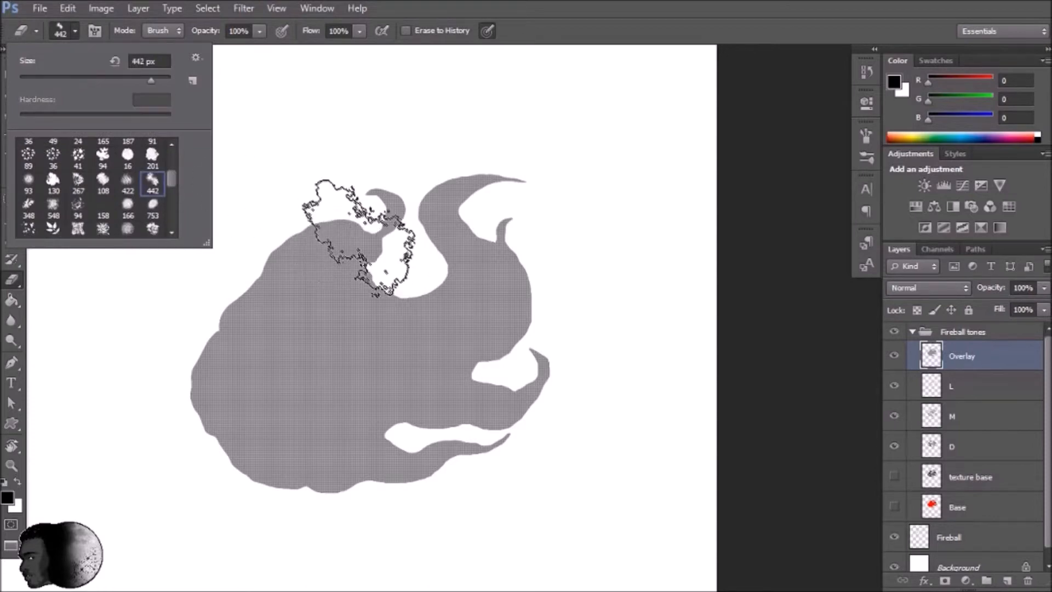
click(307, 256)
mouse_move(307, 255)
mouse_down()
mouse_move(252, 357)
mouse_move(349, 462)
mouse_move(272, 478)
mouse_move(449, 409)
mouse_move(382, 426)
mouse_move(452, 404)
mouse_move(490, 371)
mouse_move(476, 331)
mouse_move(462, 358)
mouse_move(441, 359)
mouse_move(452, 348)
mouse_move(397, 289)
mouse_move(410, 268)
mouse_move(517, 222)
mouse_move(549, 265)
mouse_move(555, 429)
mouse_up()
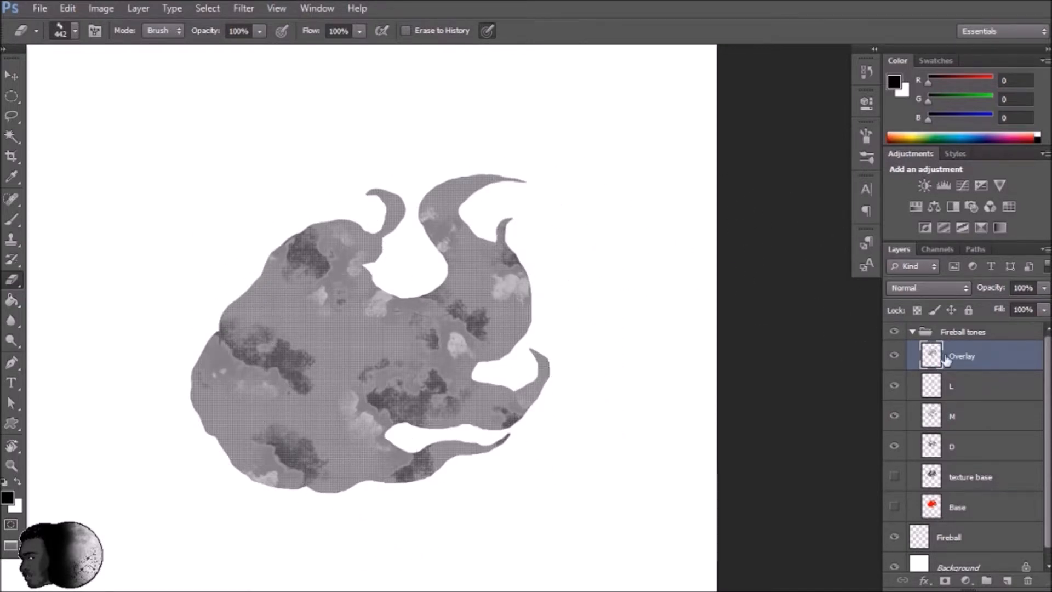
Load the Overlay layer's pixels as a selection and contract it by 10 pixels.
ctrl+click(932, 356)
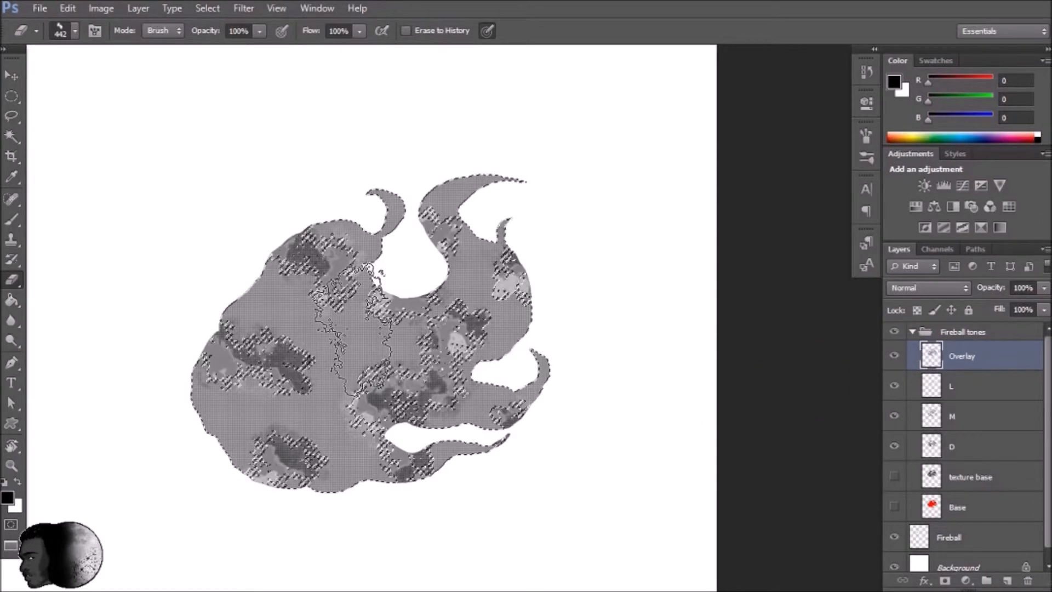
click(207, 8)
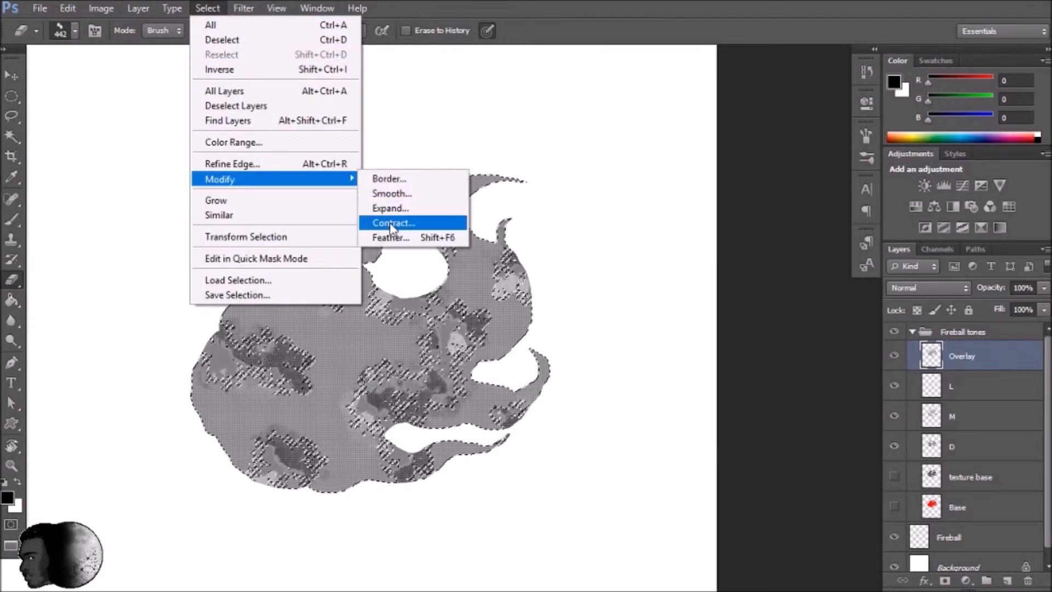
click(391, 224)
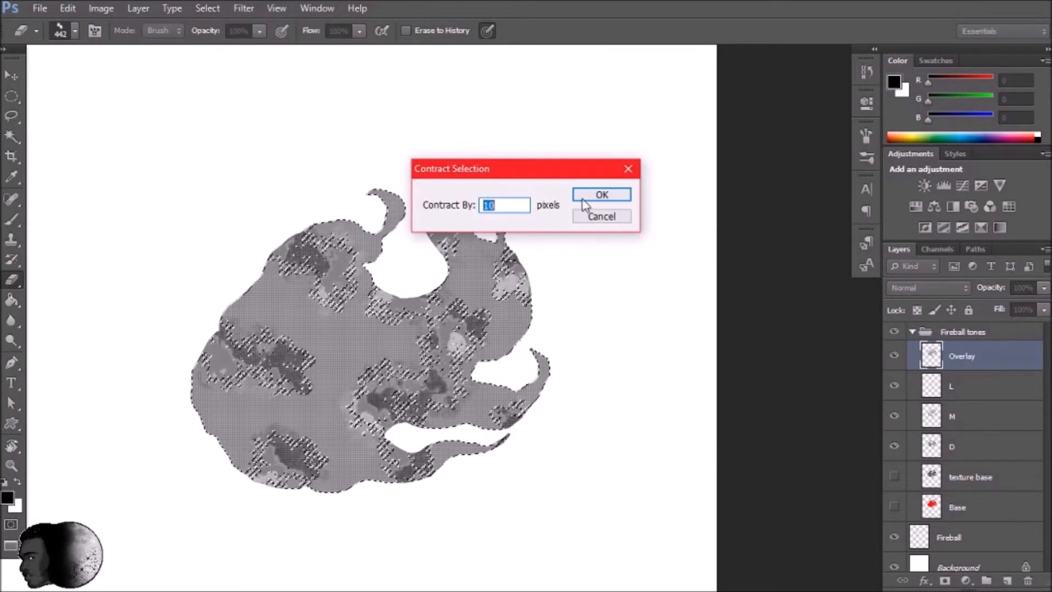
click(601, 195)
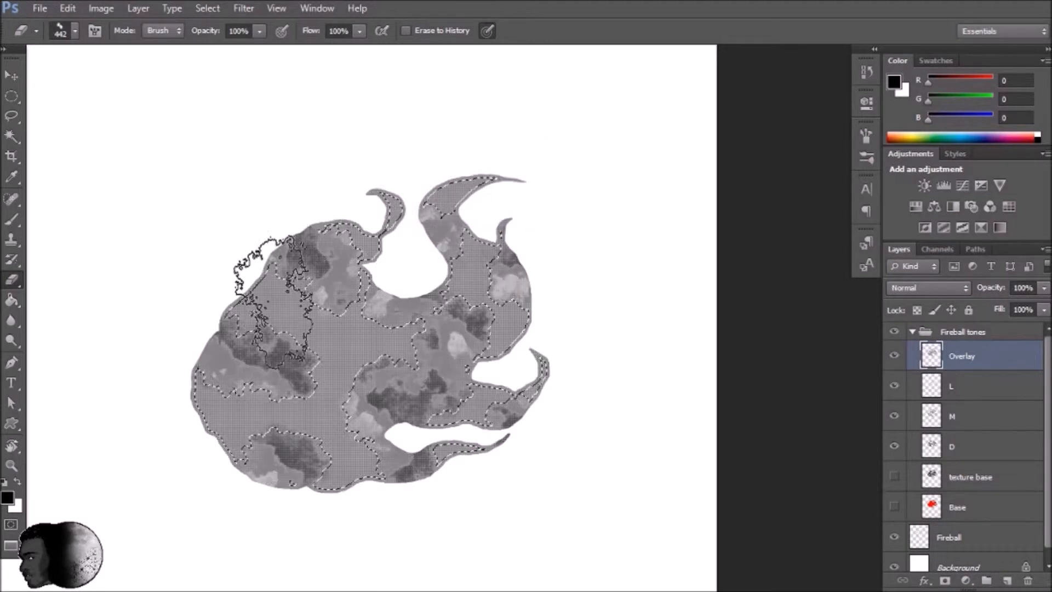
Feather the contracted Overlay selection with a radius of 5 pixels.
click(11, 97)
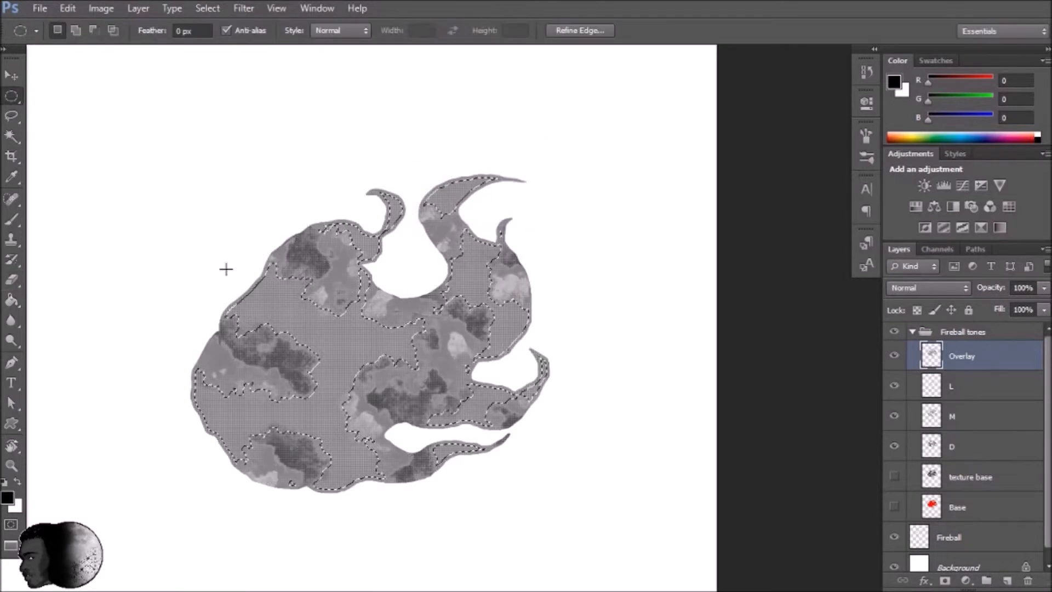
right_click(284, 323)
click(358, 73)
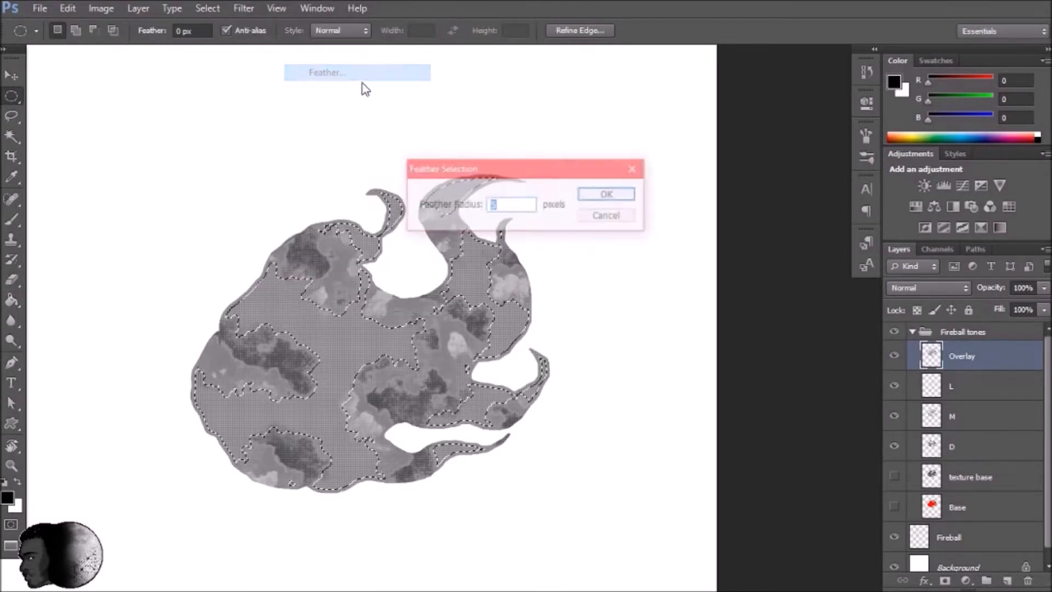
click(606, 194)
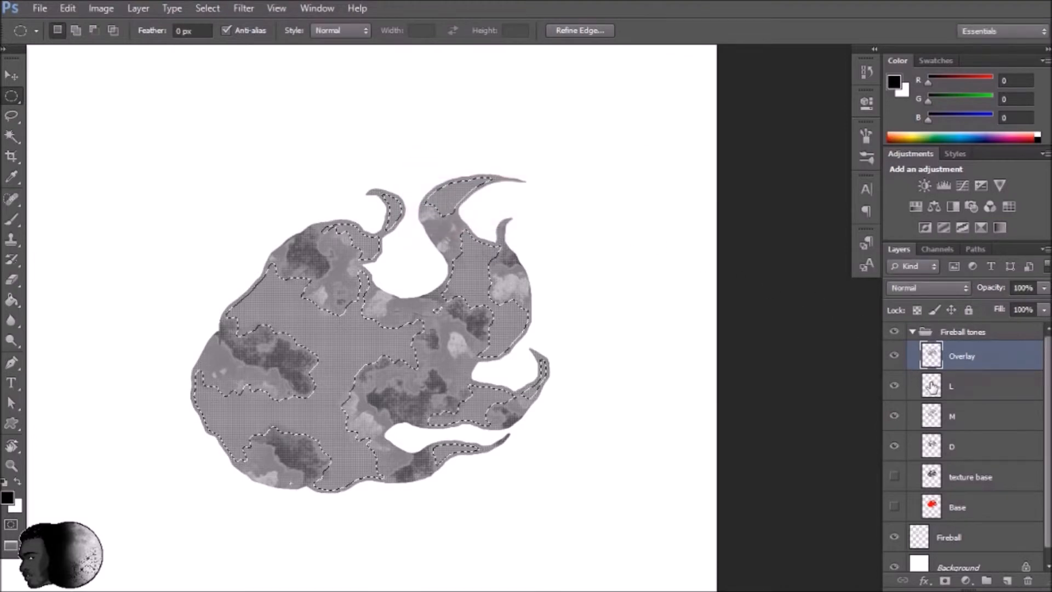
Add a new layer above Overlay and name it White over lay.
click(1010, 581)
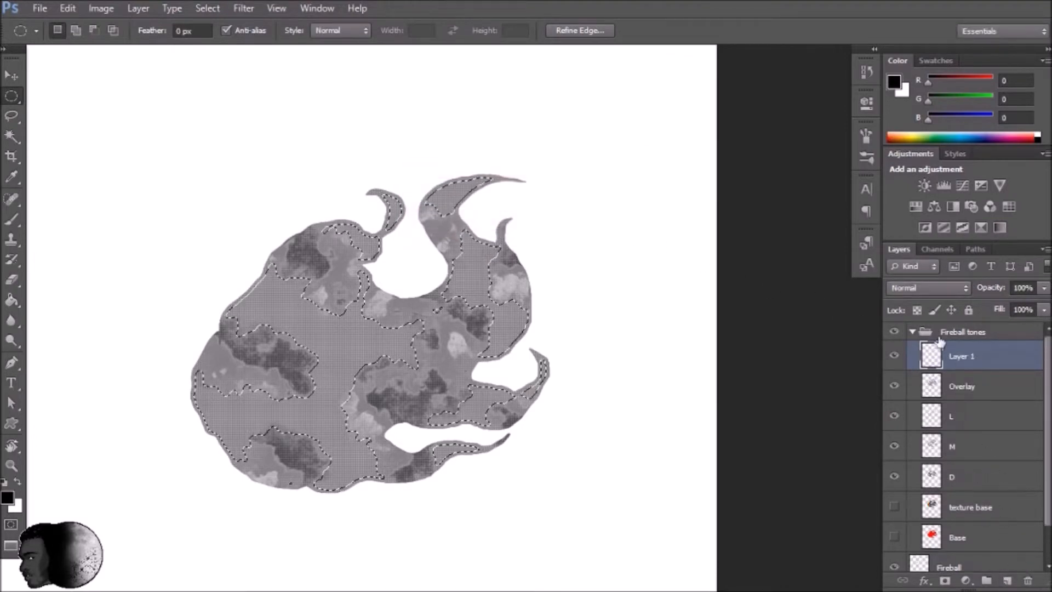
double_click(963, 357)
text(White over la)
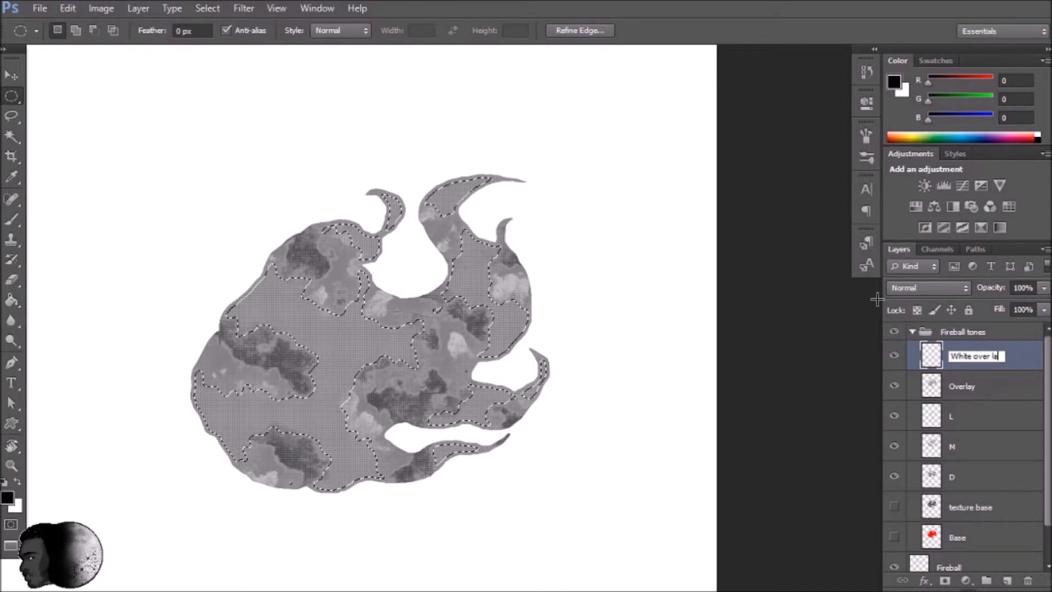
key(Return)
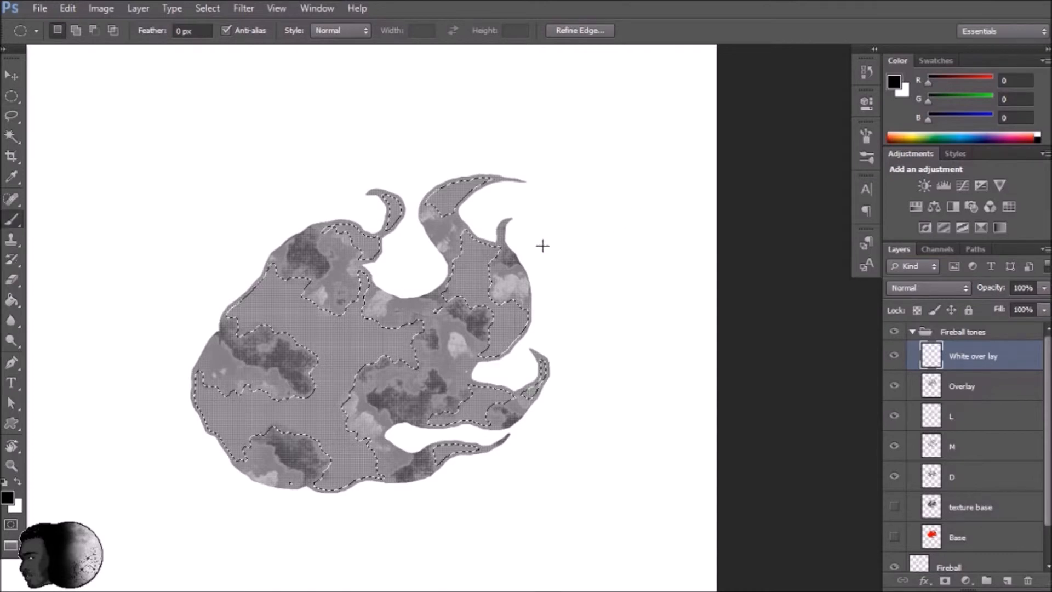
Set up the Brush tool with the 348 px textured tip and make white the foreground colour.
key(b)
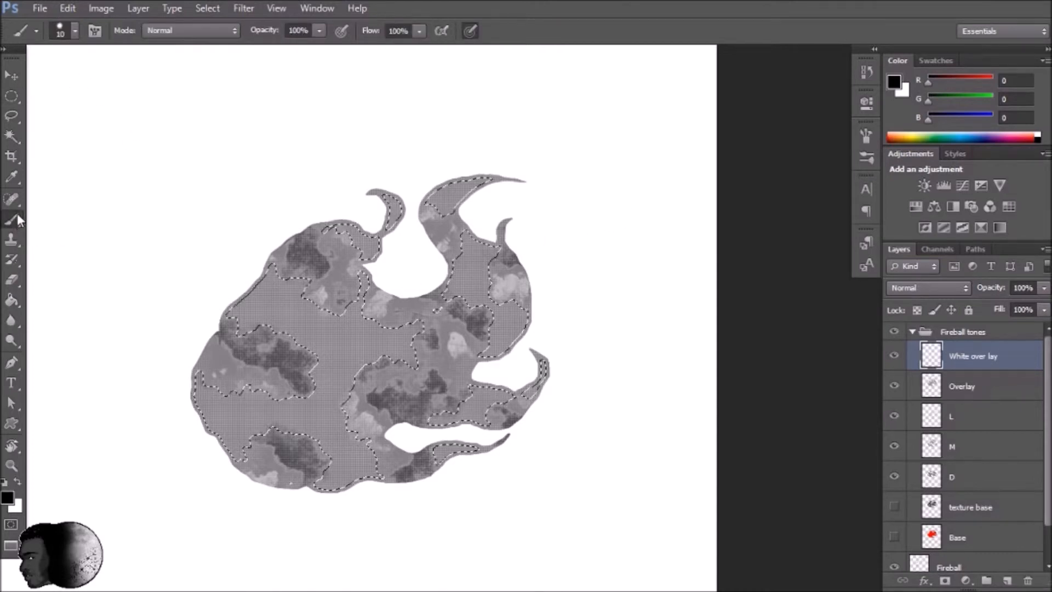
click(76, 31)
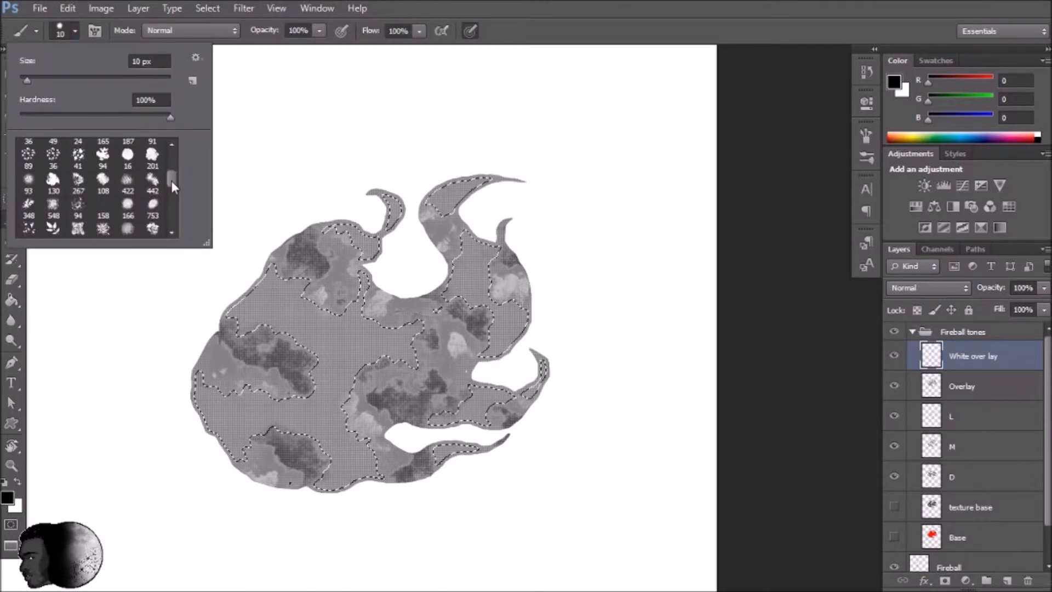
scroll(172, 181, down, 1)
click(58, 206)
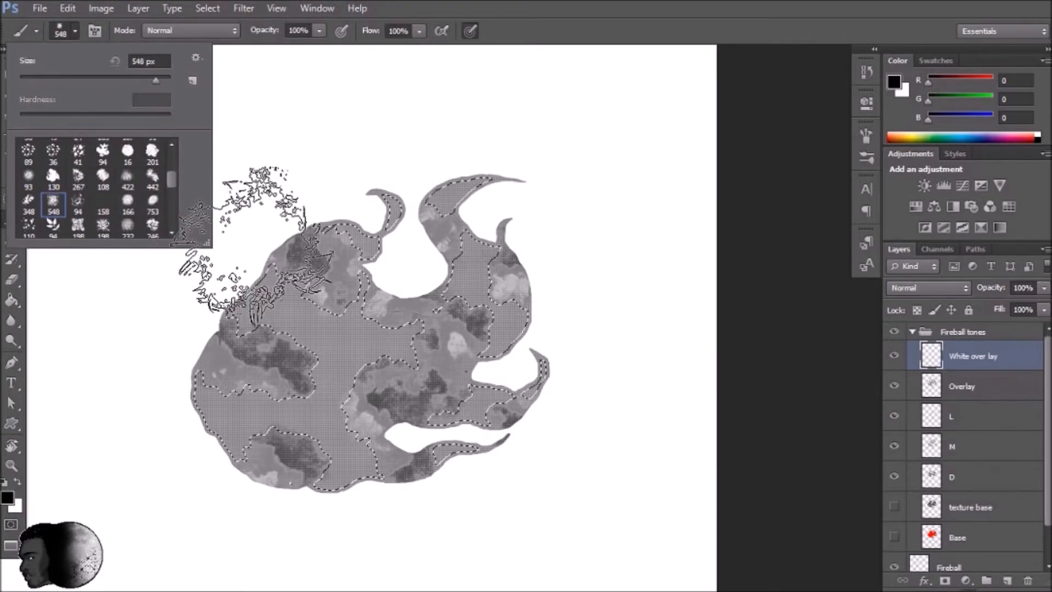
click(77, 201)
click(28, 202)
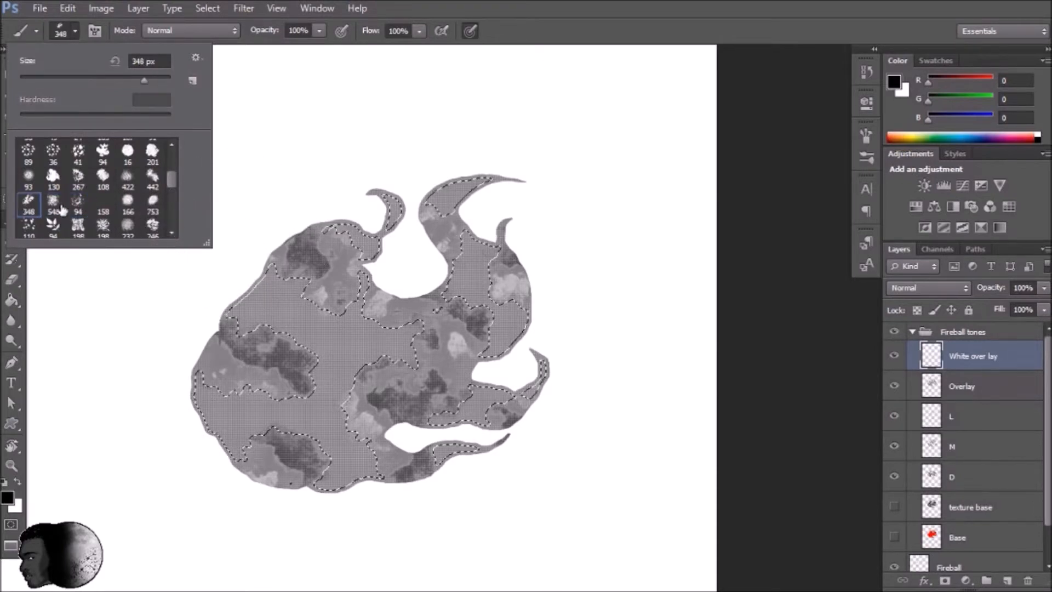
click(360, 235)
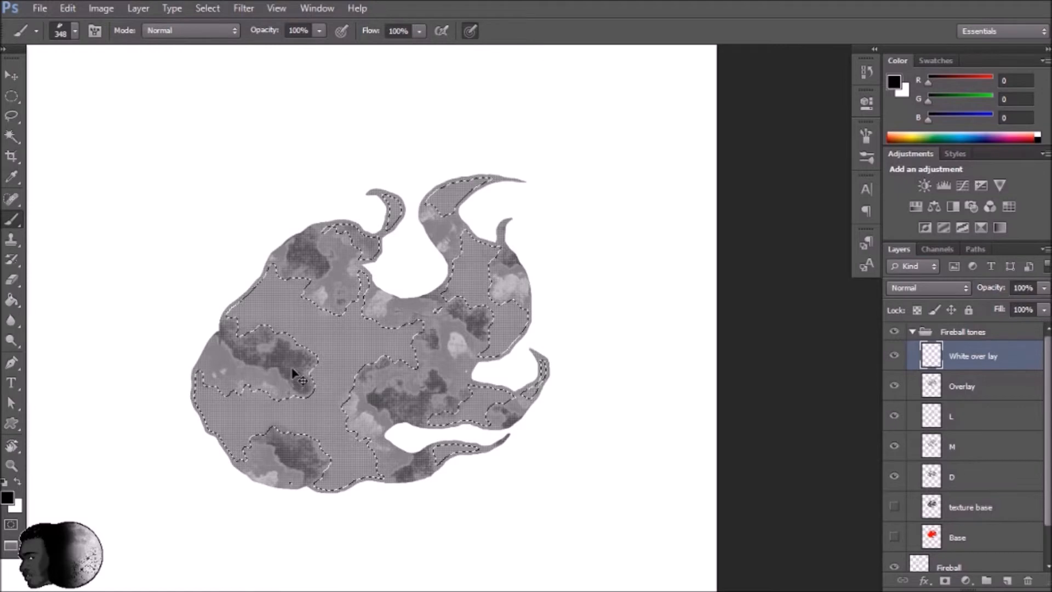
key(x)
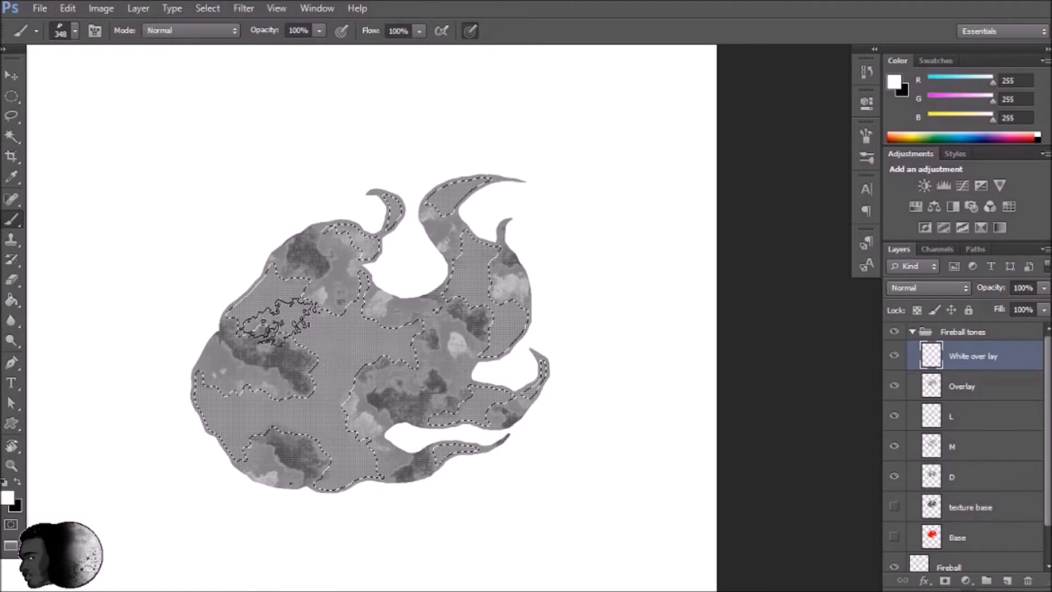
Try a white dab near the fireball's upper-left edge with the 130 px textured brush.
click(75, 31)
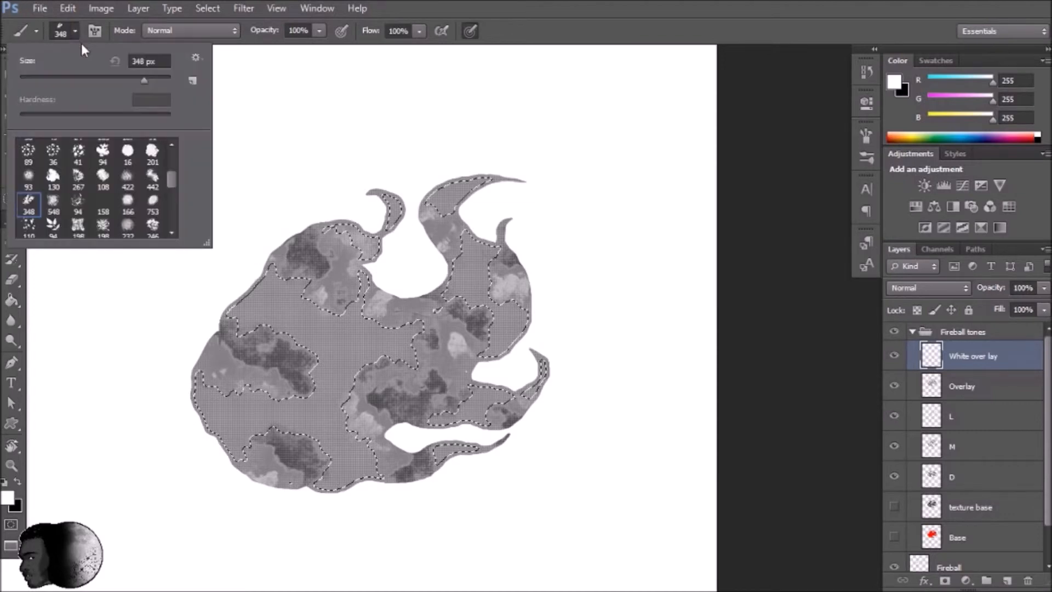
click(82, 158)
click(103, 152)
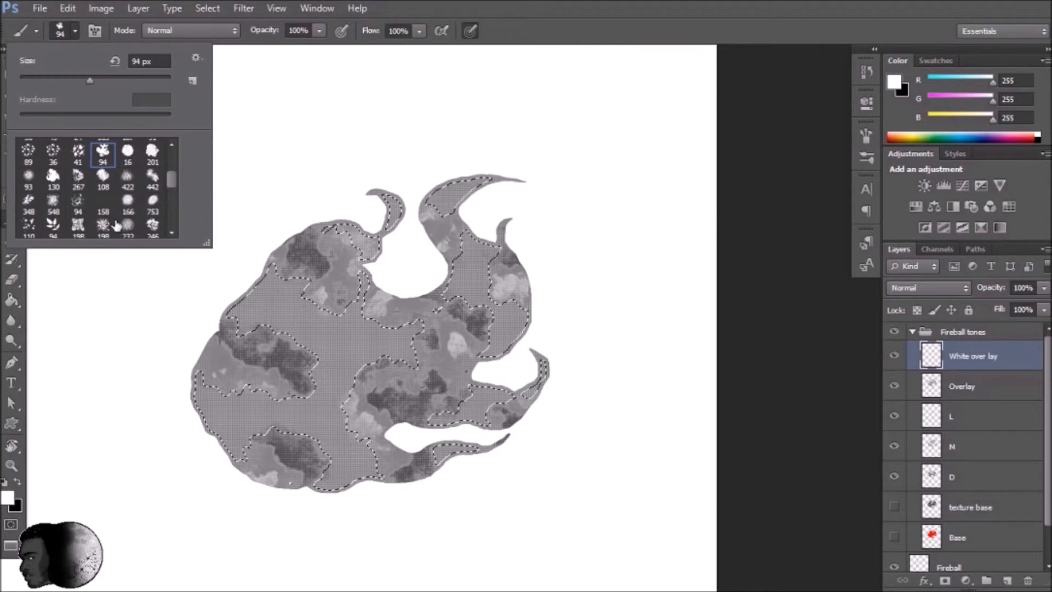
click(55, 179)
click(259, 318)
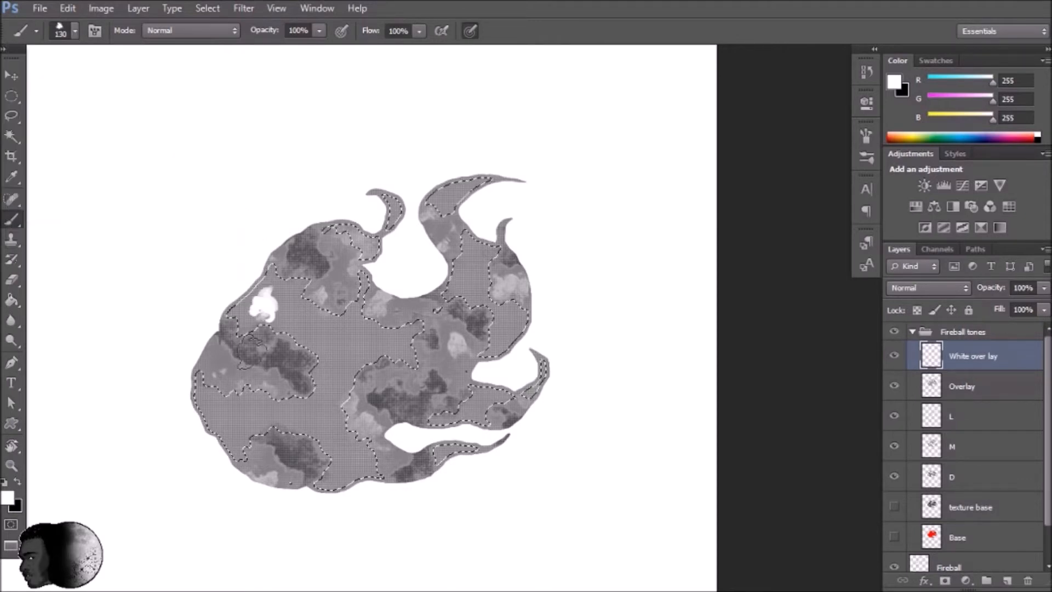
Paint scattered white patches inside the feathered selection on White over lay with the 442 px textured brush.
click(74, 31)
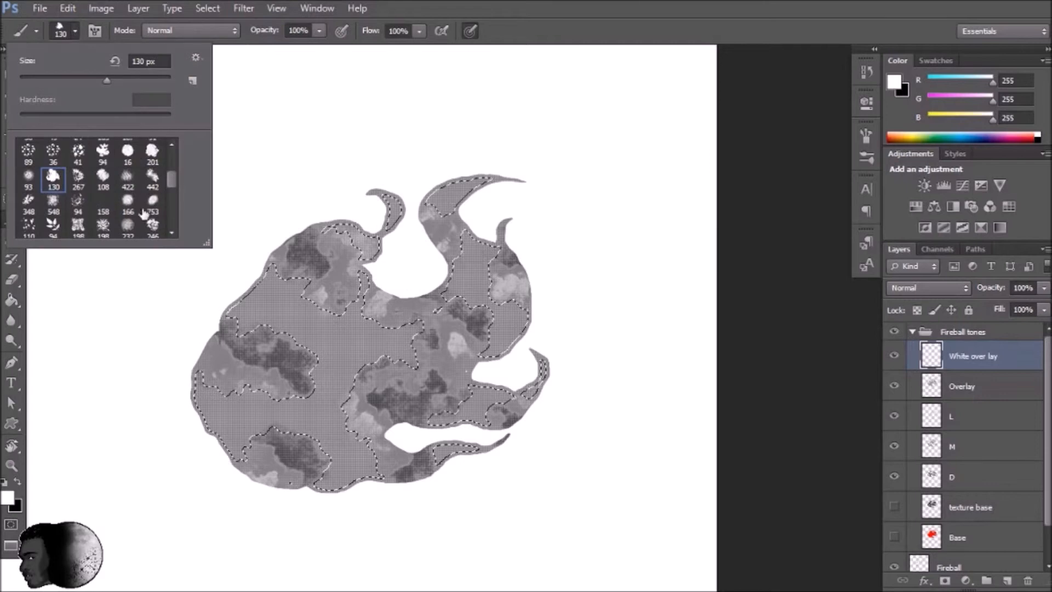
click(156, 183)
click(270, 230)
click(266, 288)
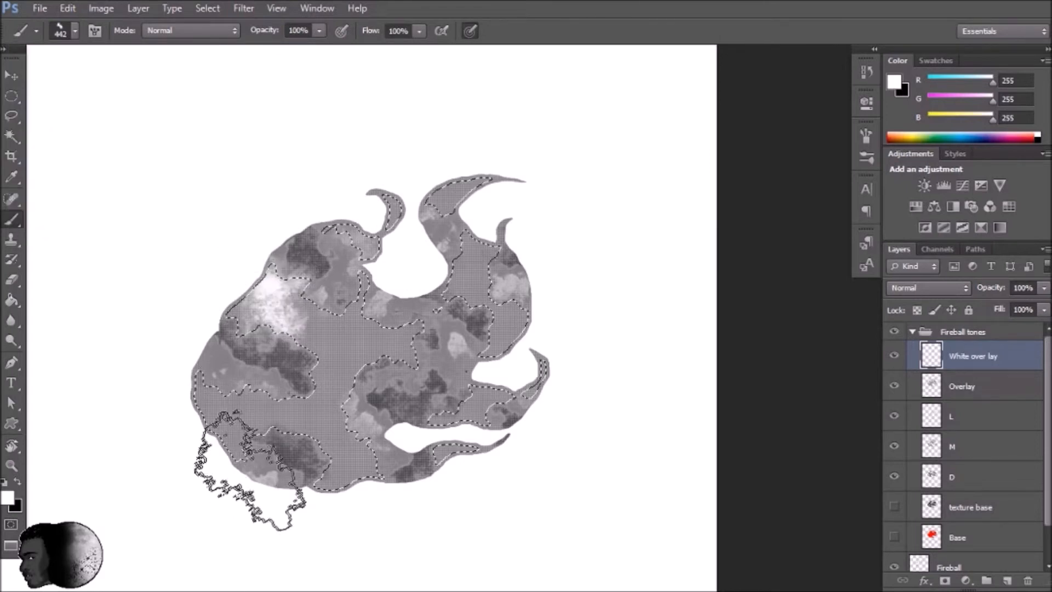
click(346, 435)
click(188, 433)
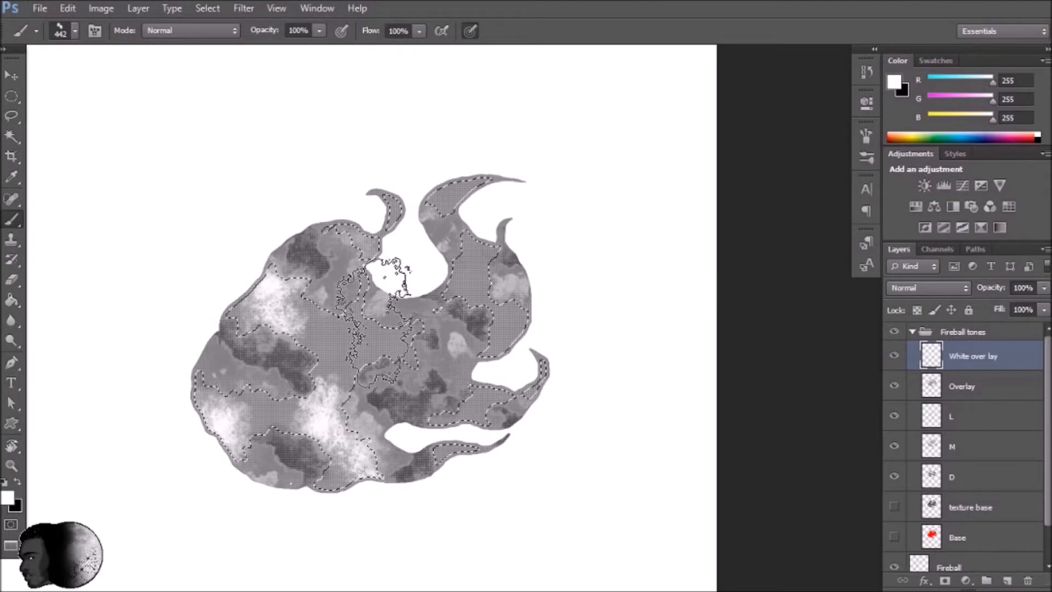
click(378, 324)
click(484, 241)
click(461, 198)
click(537, 370)
click(448, 485)
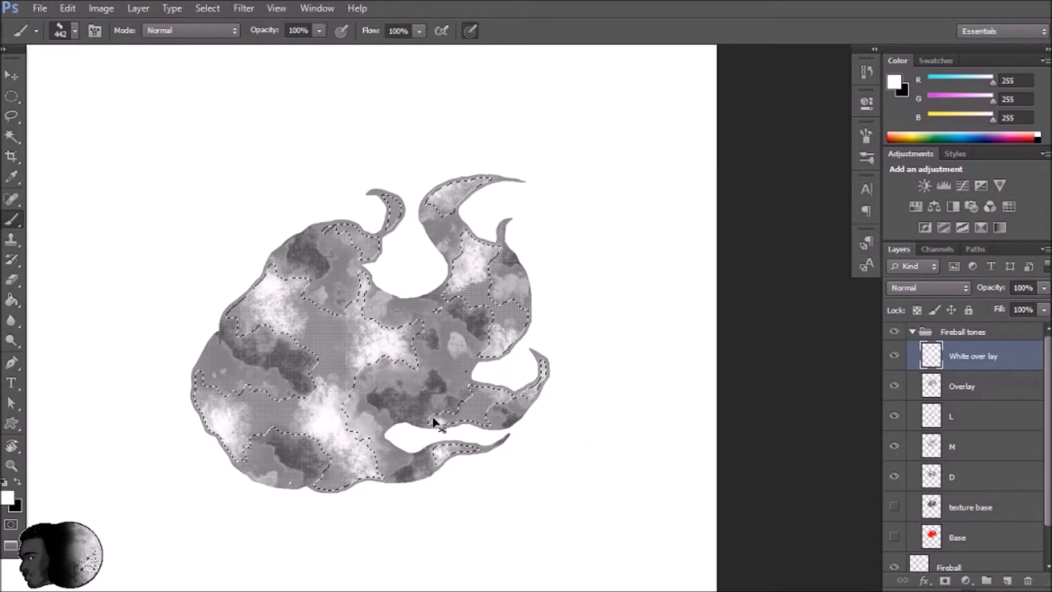
Load the L layer's pixels as a selection and contract it by 10 pixels.
drag(443, 374, 360, 334)
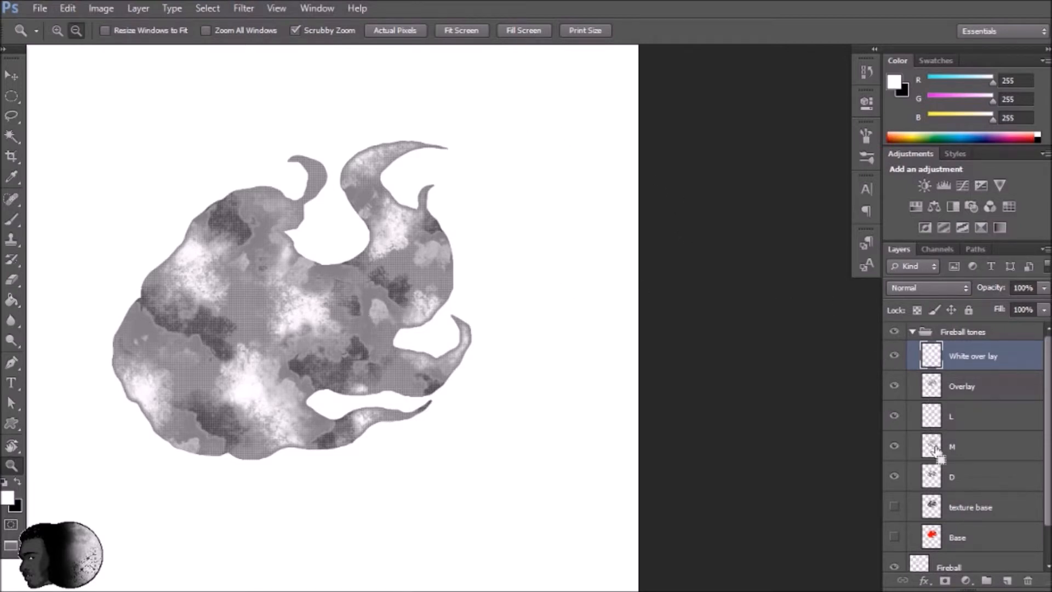
ctrl+click(931, 421)
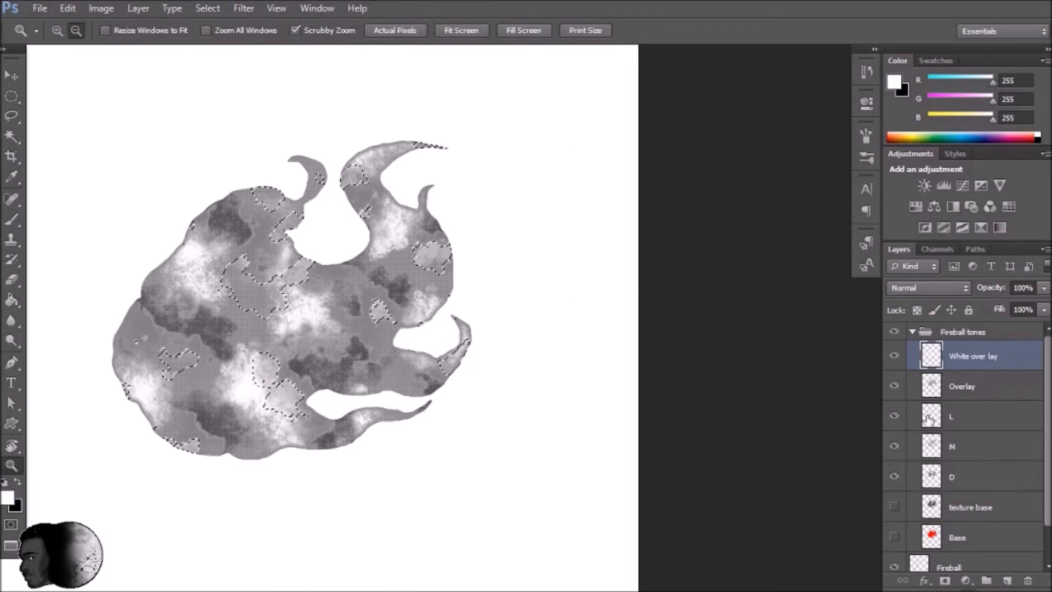
click(207, 9)
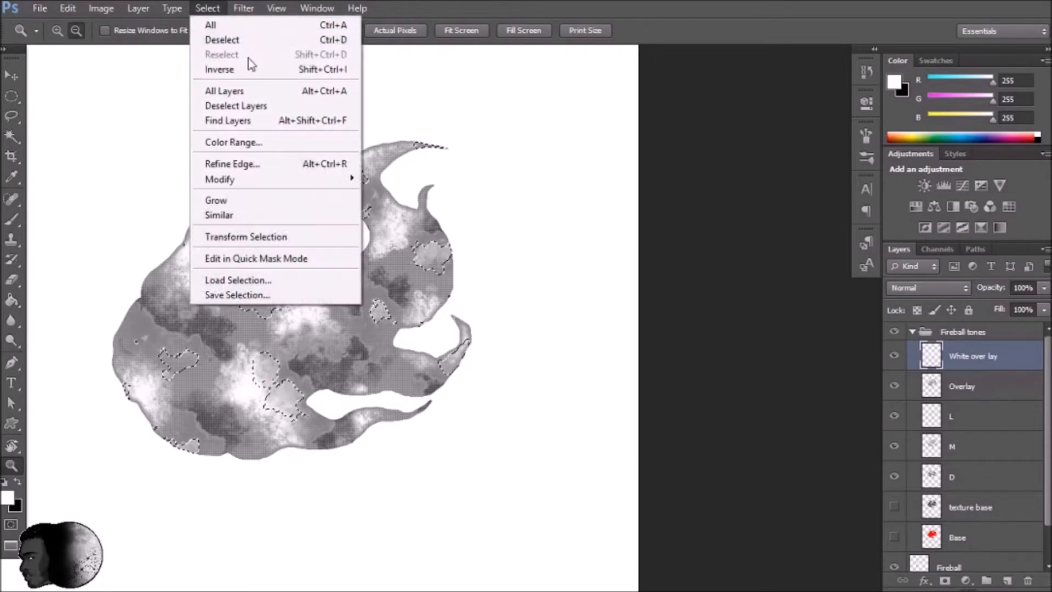
mouse_move(255, 184)
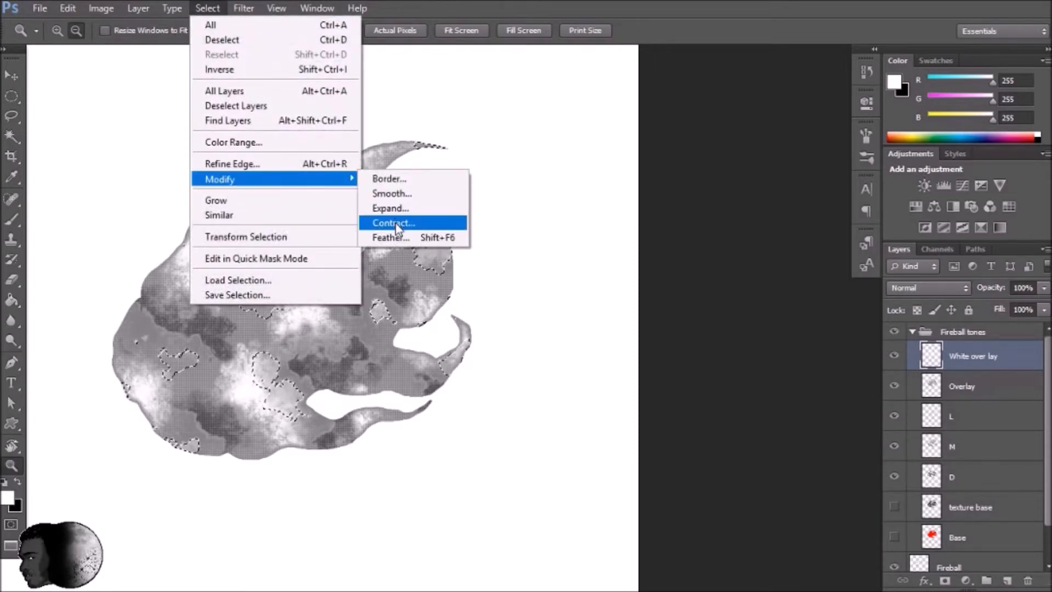
click(387, 222)
text(10)
click(610, 200)
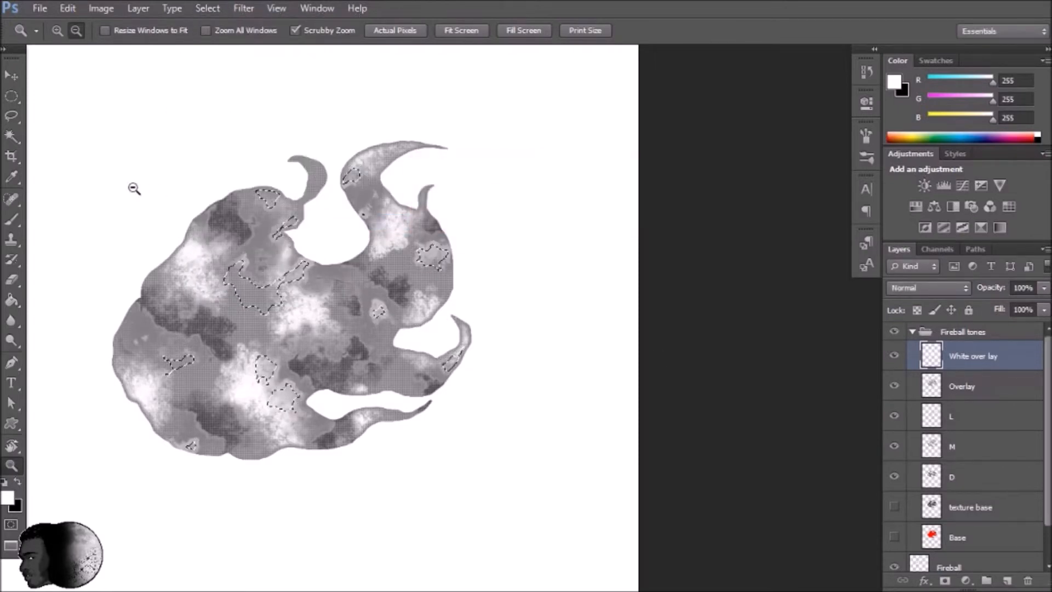
Feather the L selection and paint white highlights inside it with the 442 px textured brush.
click(15, 93)
click(207, 8)
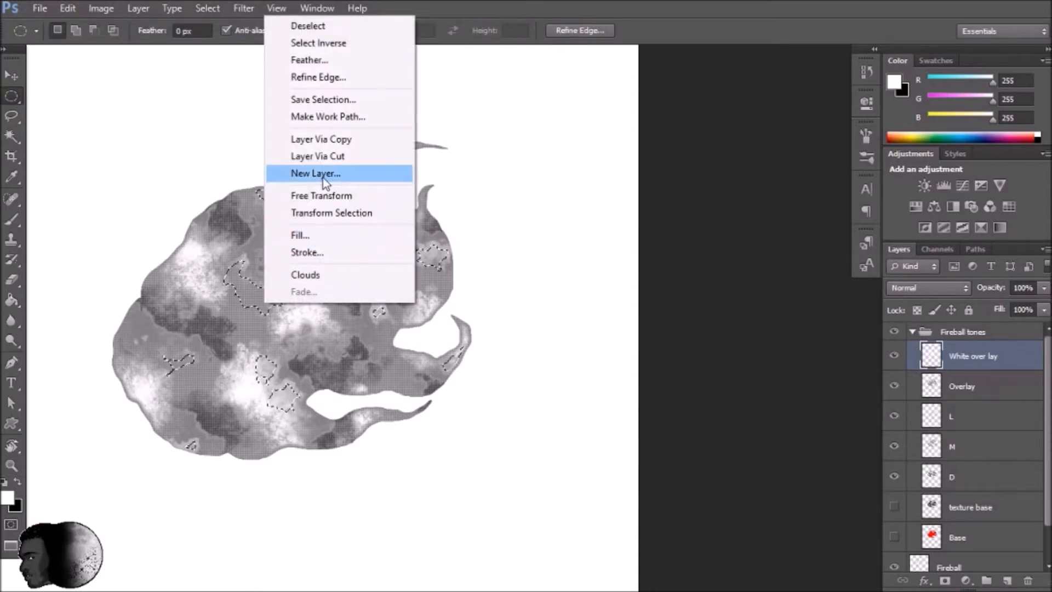
click(332, 61)
click(589, 192)
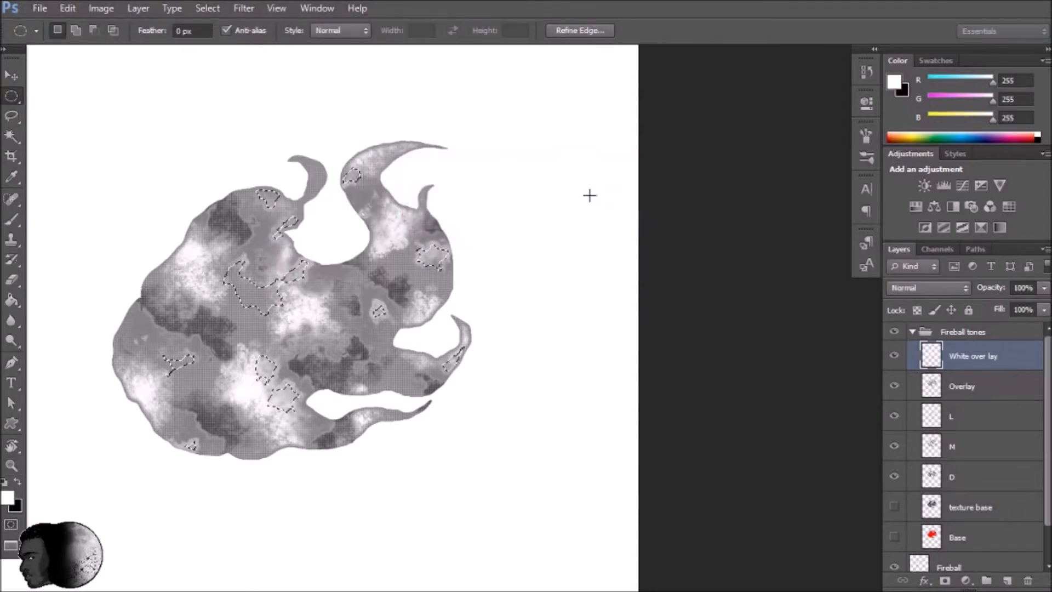
key(b)
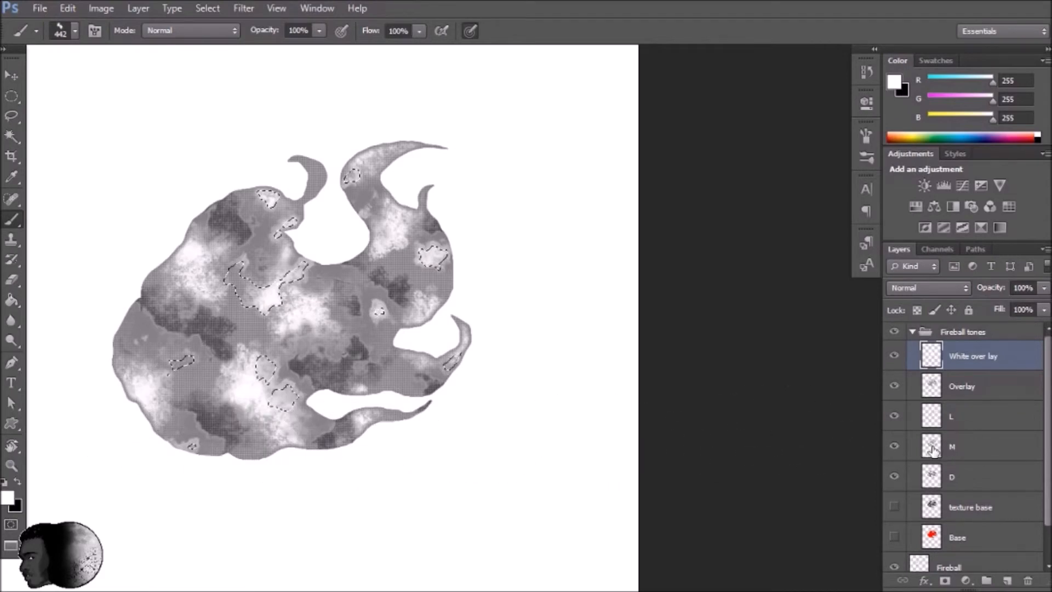
Load the M layer's pixels as a selection and contract it.
ctrl+click(932, 452)
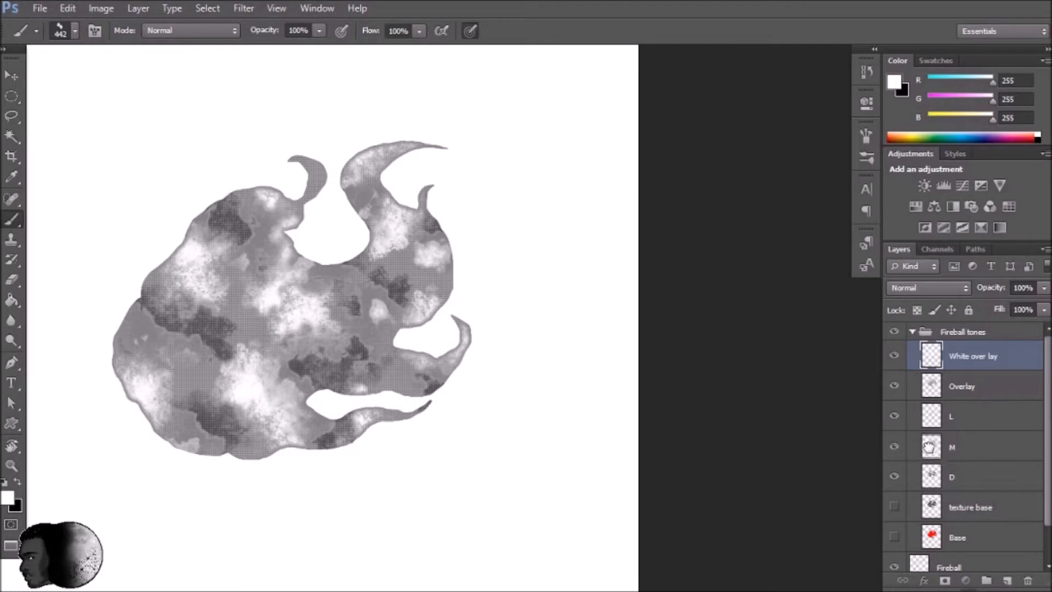
click(208, 7)
mouse_move(345, 180)
click(408, 223)
click(602, 195)
Feather the contracted M selection with a radius of 5 pixels.
click(11, 115)
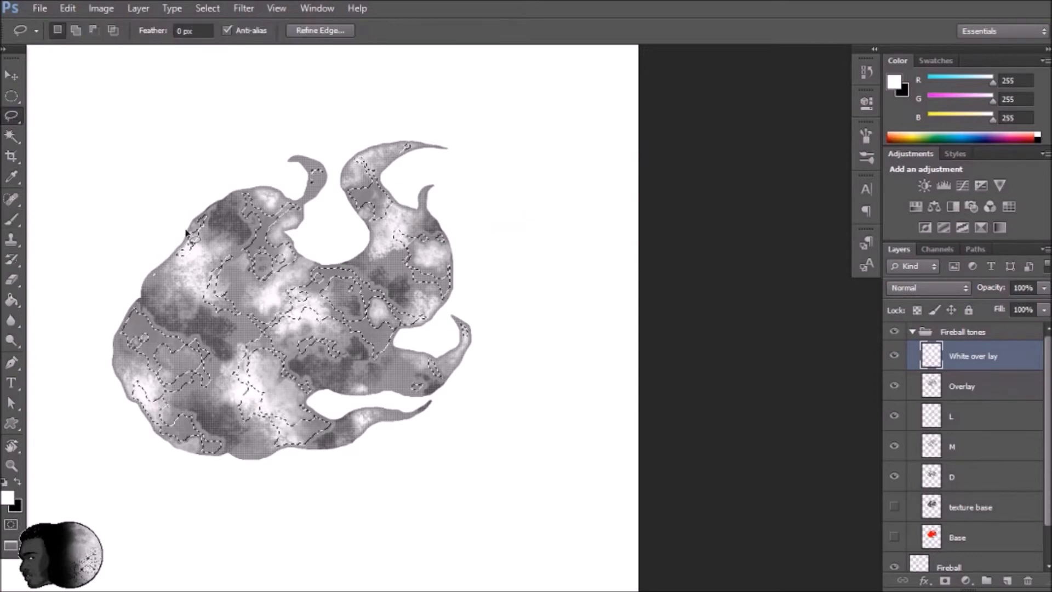
right_click(216, 295)
click(276, 54)
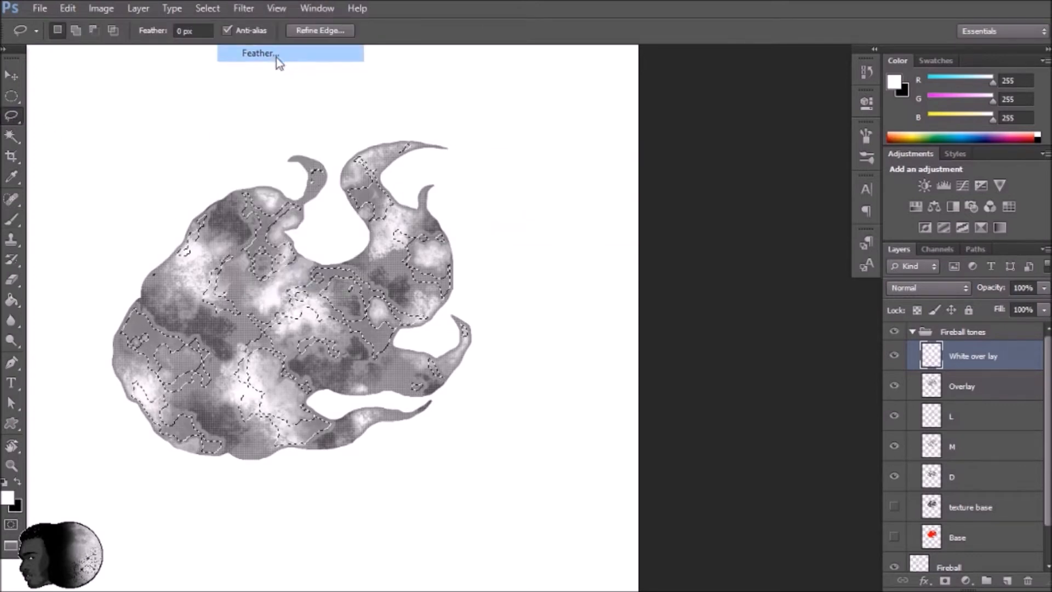
text(5)
click(609, 195)
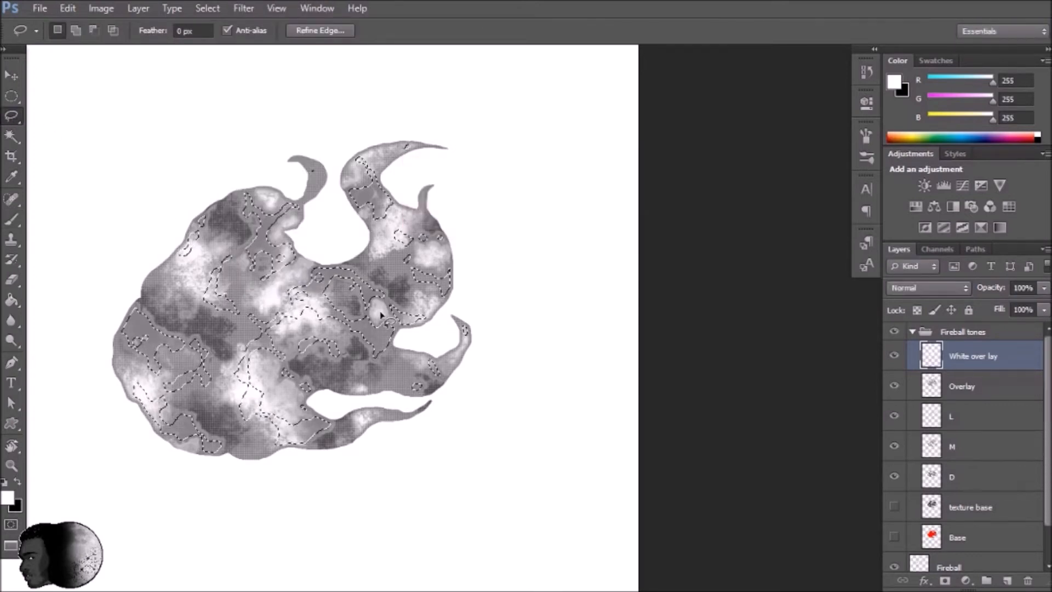
Paint white highlights inside the feathered M selection with the 442 px textured brush, then deselect.
key(b)
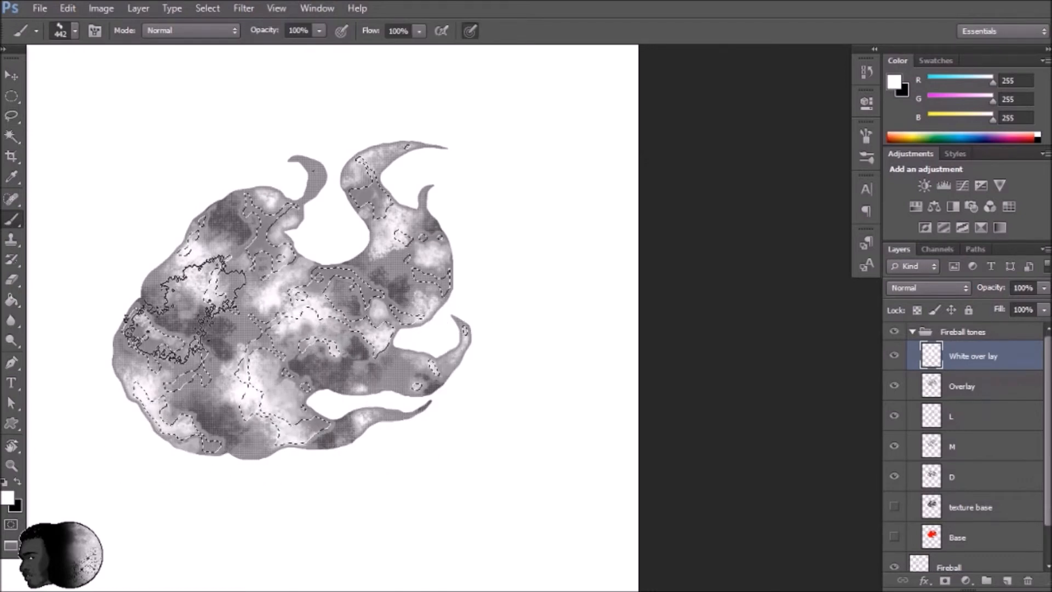
mouse_move(172, 306)
mouse_down()
mouse_move(204, 361)
mouse_move(263, 383)
mouse_up()
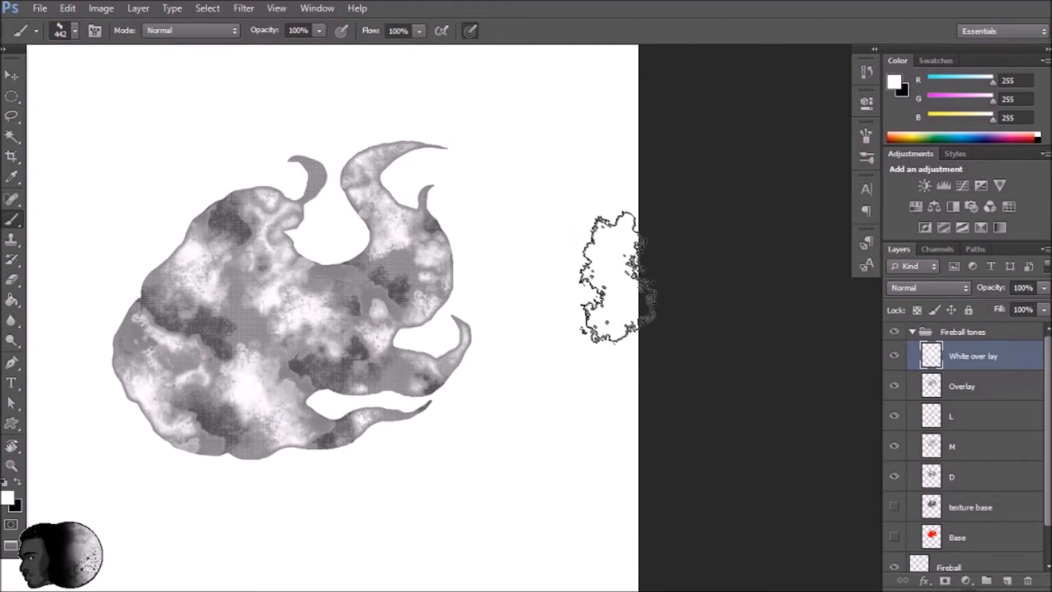
key(ctrl+d)
key(z)
alt+click(337, 340)
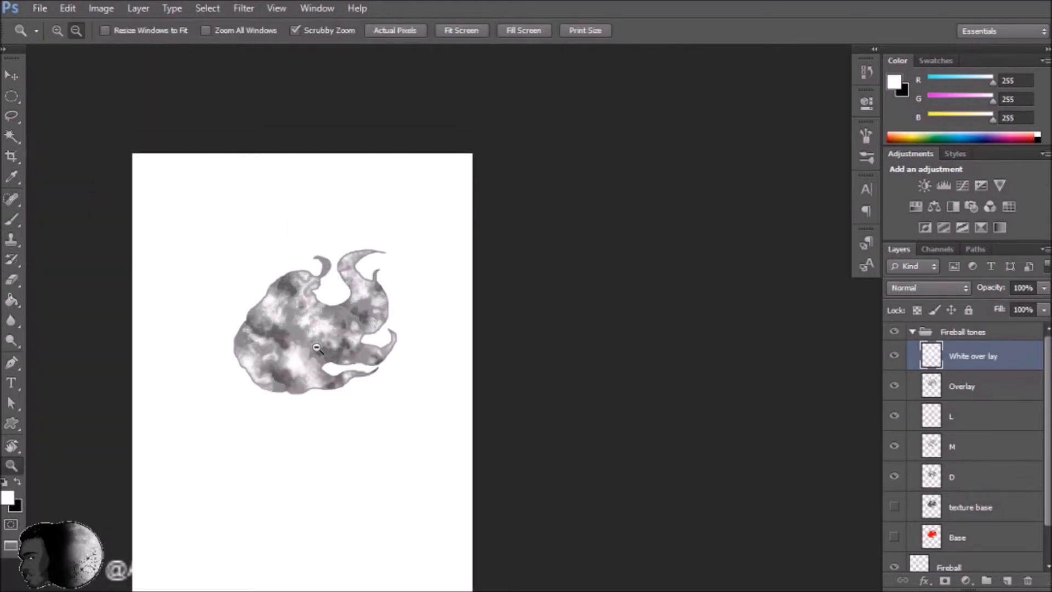
Compare the shading with the White over lay and Overlay layers hidden and shown in turn.
drag(318, 348, 432, 354)
alt+click(432, 354)
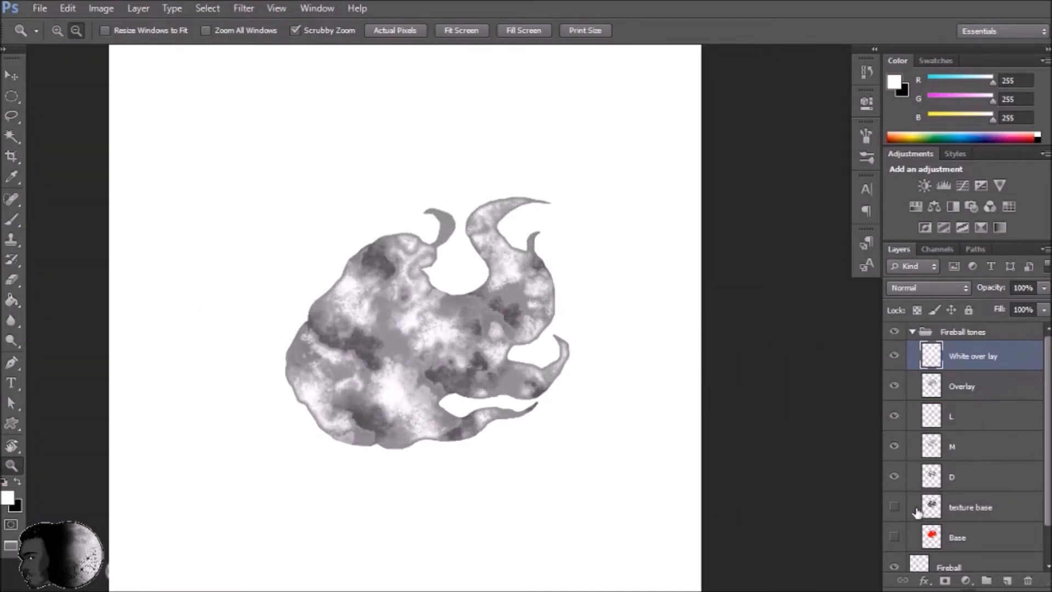
click(895, 507)
click(895, 386)
click(894, 387)
click(895, 356)
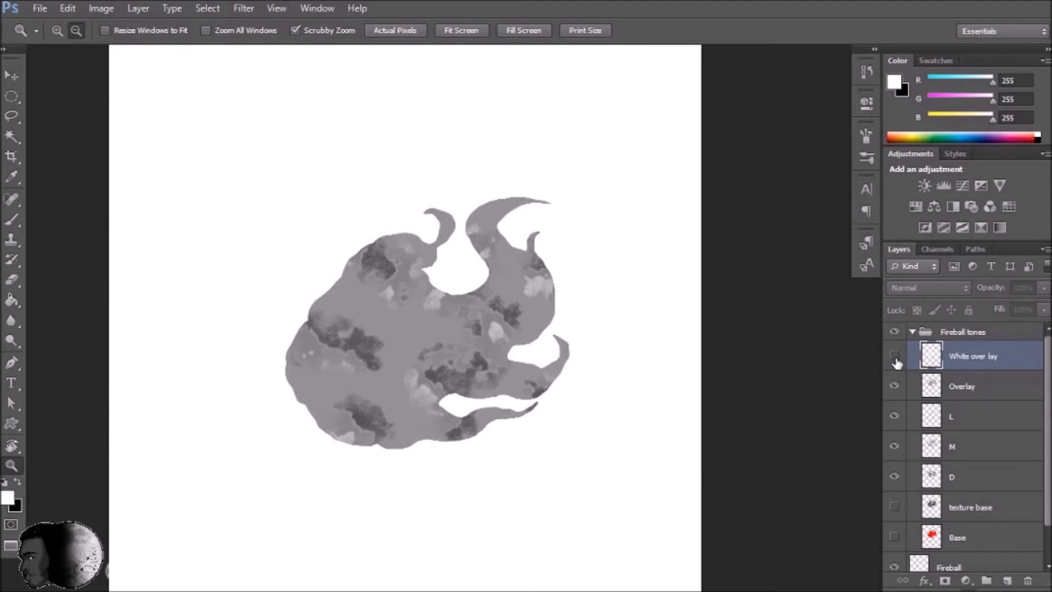
click(895, 357)
click(895, 387)
click(894, 386)
drag(506, 335, 434, 359)
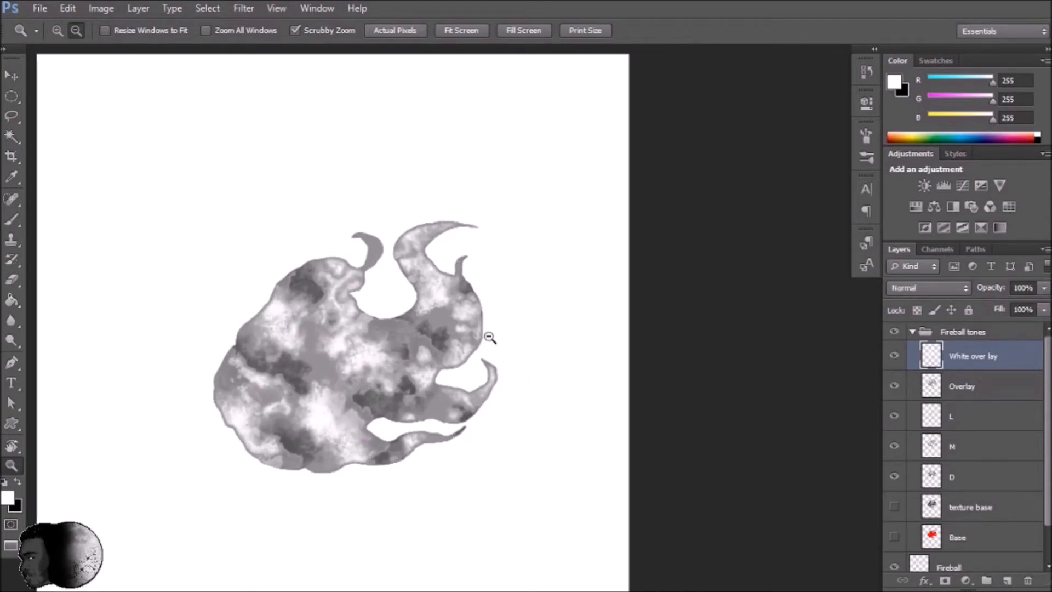
Add a new layer above White over lay and name it "flares".
drag(370, 263, 414, 301)
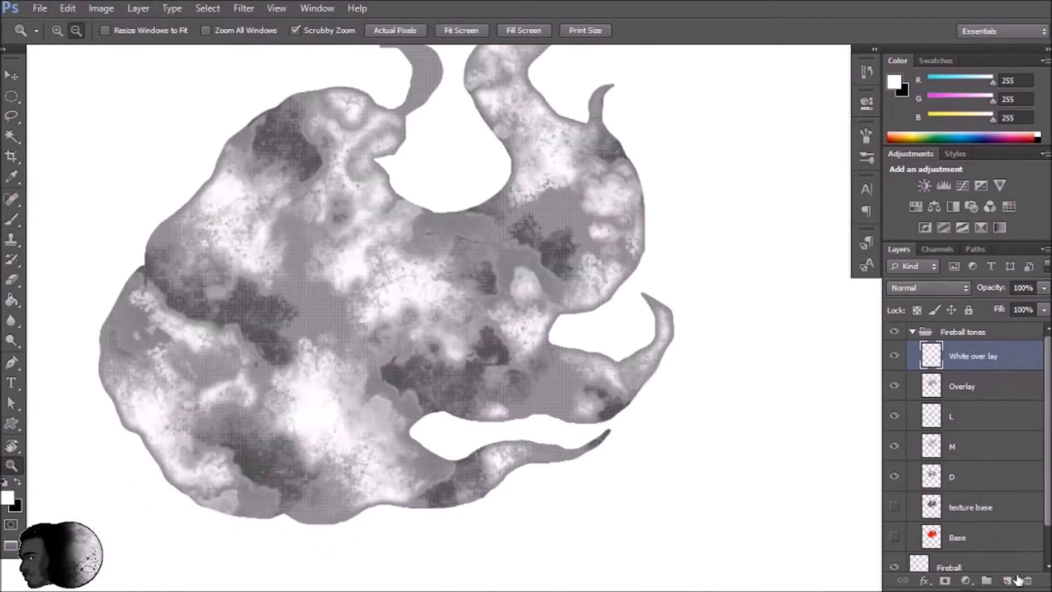
click(1013, 579)
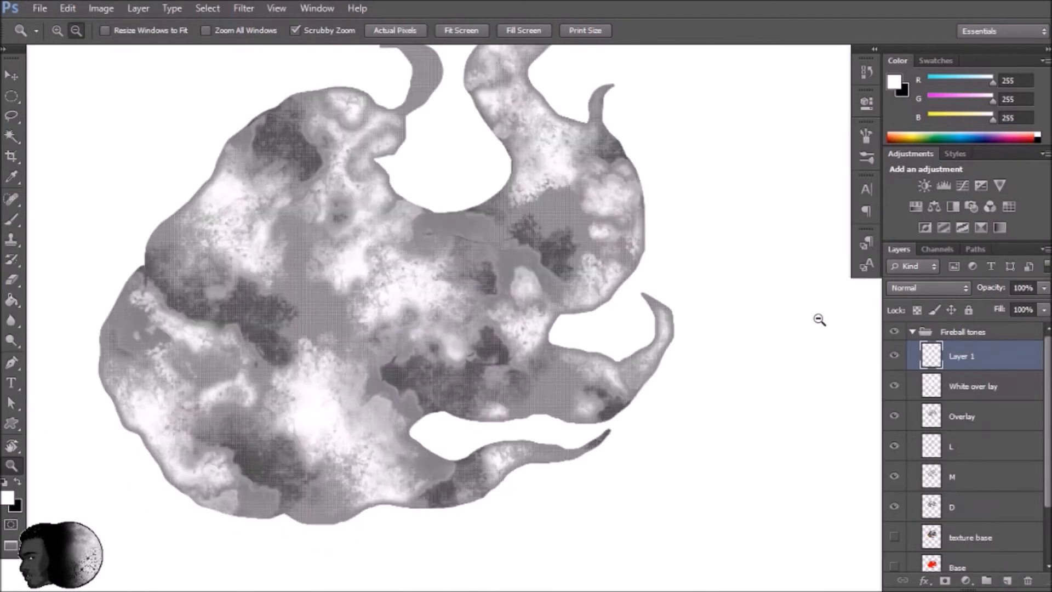
double_click(963, 363)
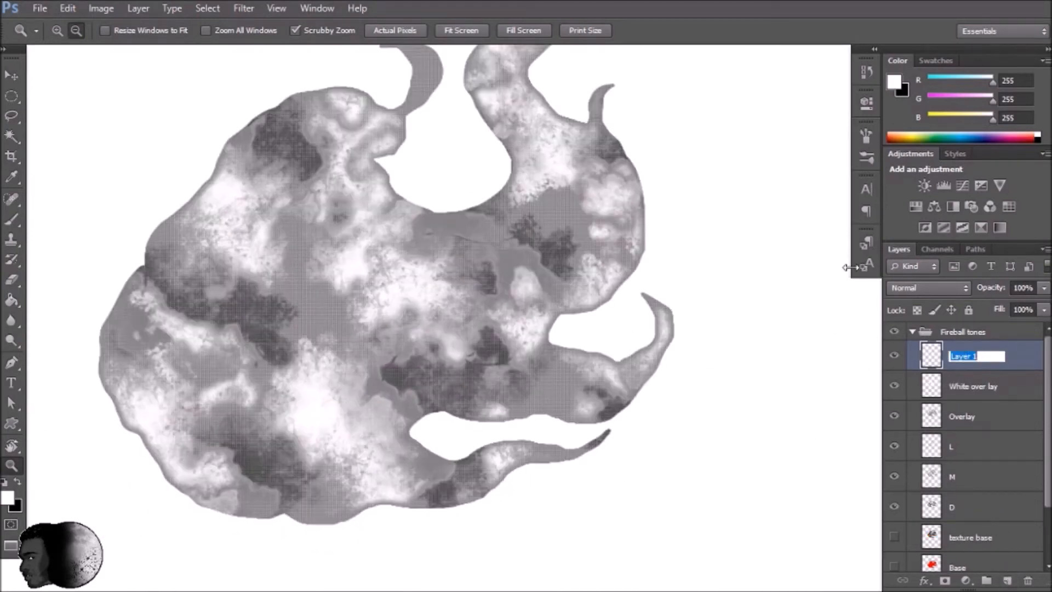
text(Deepes)
key(Return)
Load the Base layer's pixels as a selection and choose the 110 px spatter brush, sized to 185 px.
drag(525, 313, 477, 317)
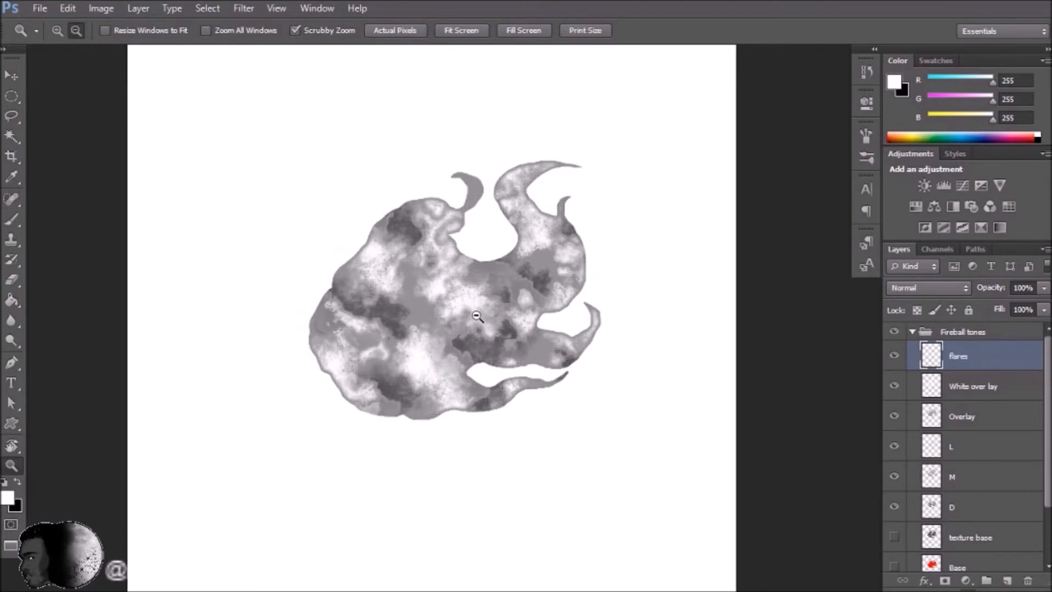
ctrl+click(931, 565)
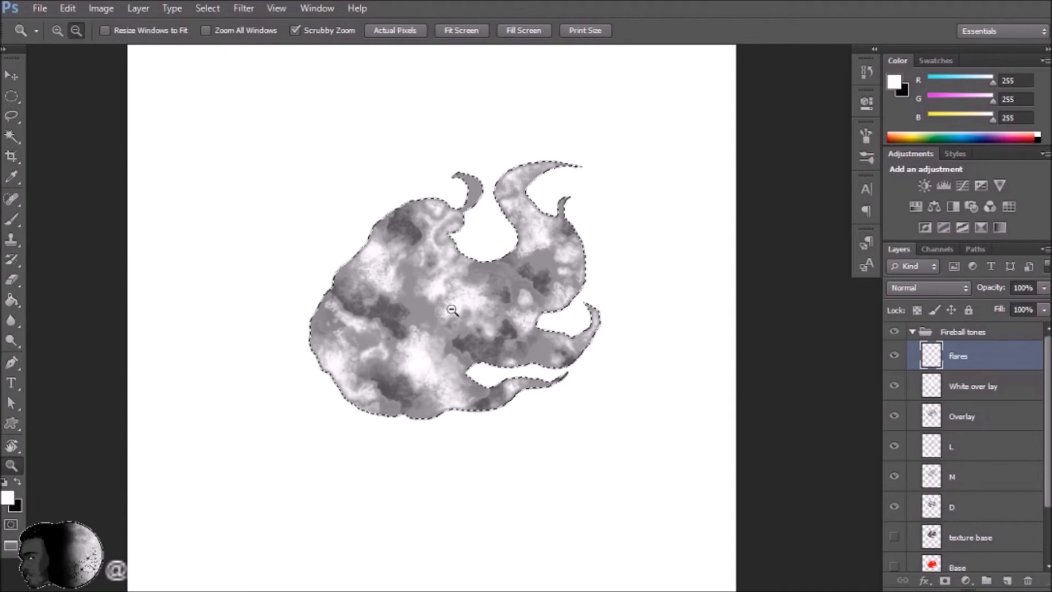
key(b)
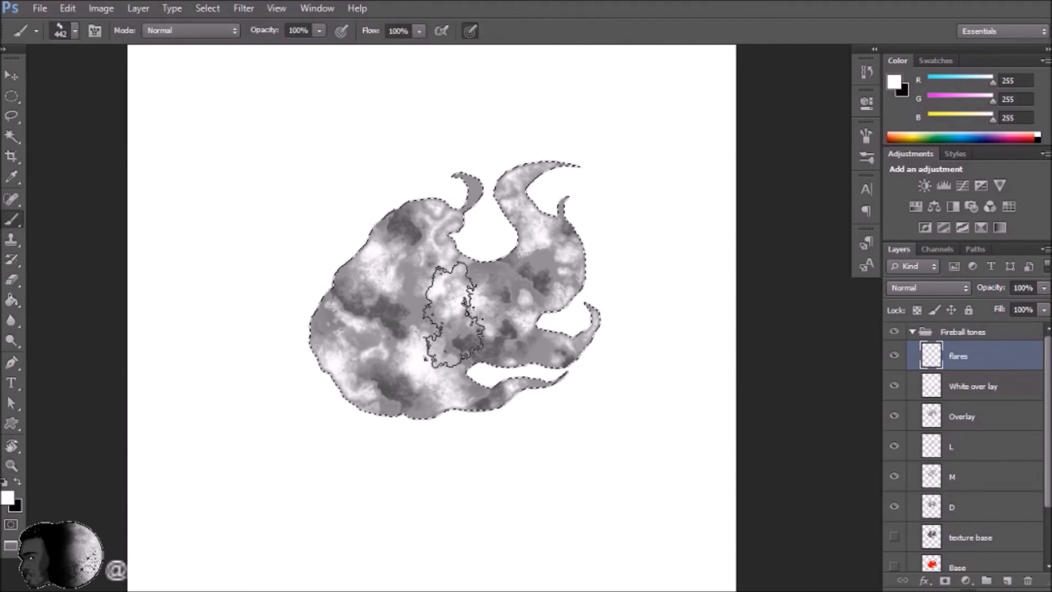
click(75, 30)
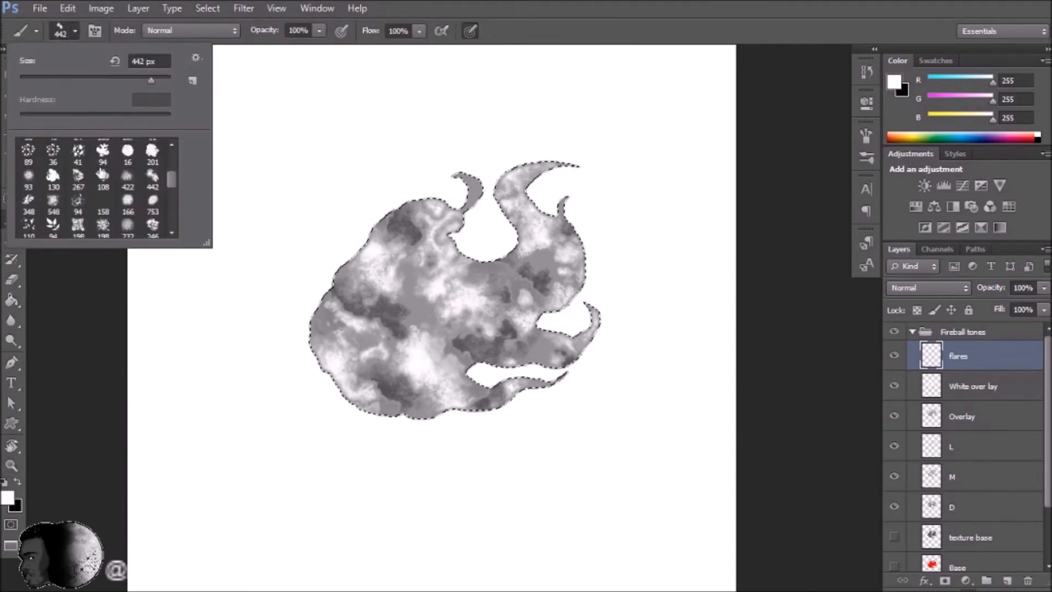
drag(173, 176, 169, 189)
click(101, 164)
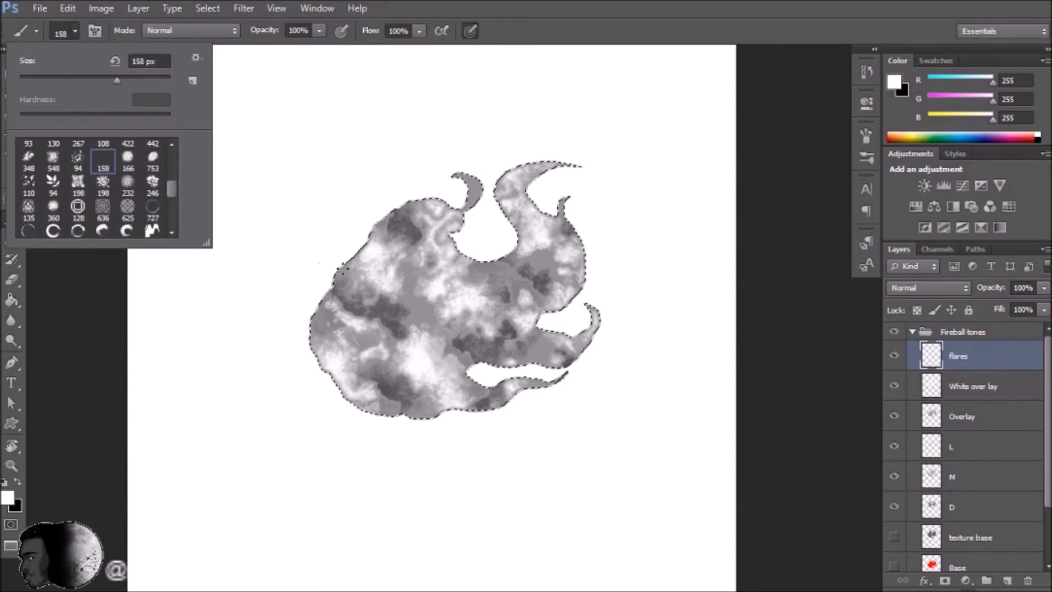
drag(117, 80, 138, 80)
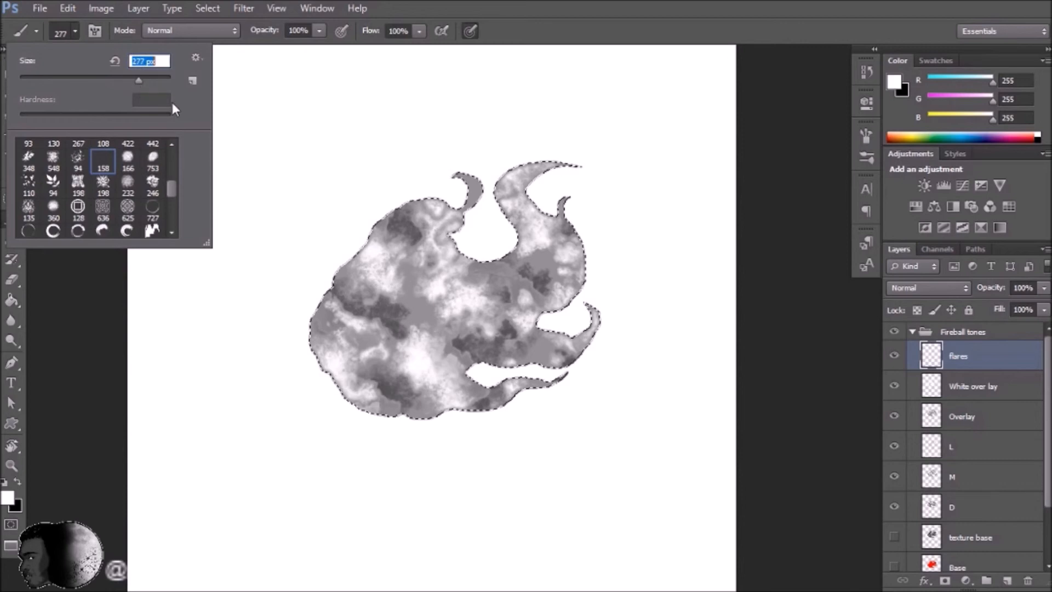
click(28, 182)
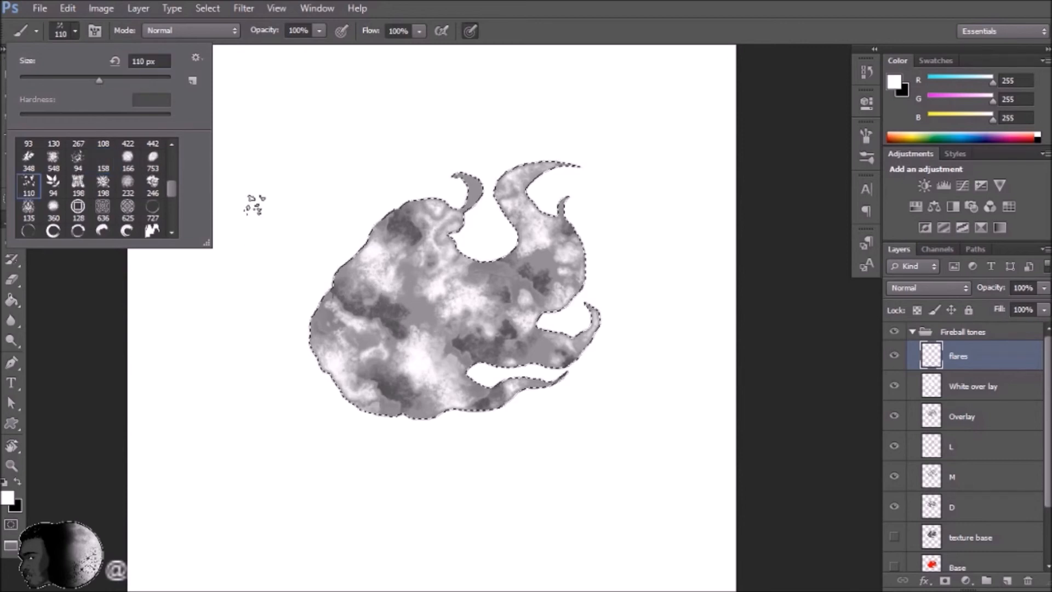
click(399, 291)
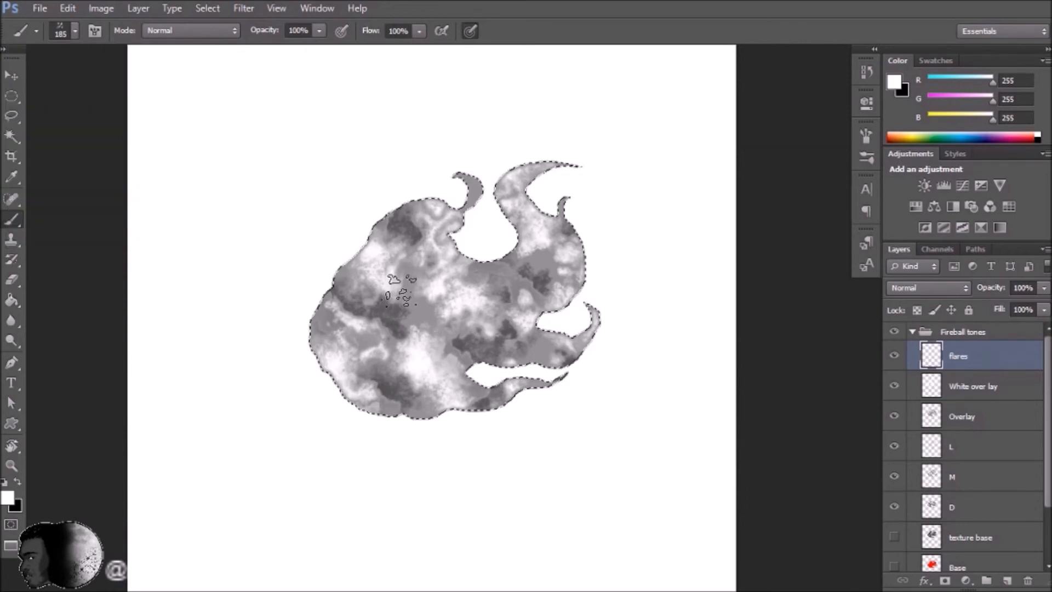
Enlarge the spatter brush to 494 px, paint scattered white flares across the fireball, and deselect.
click(75, 31)
drag(138, 81, 159, 81)
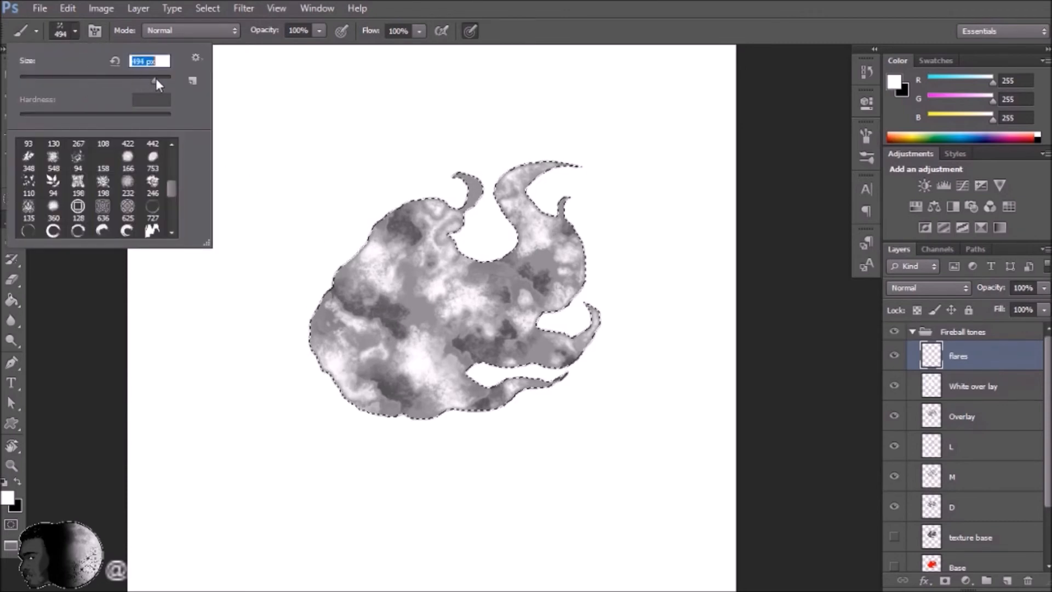
click(378, 337)
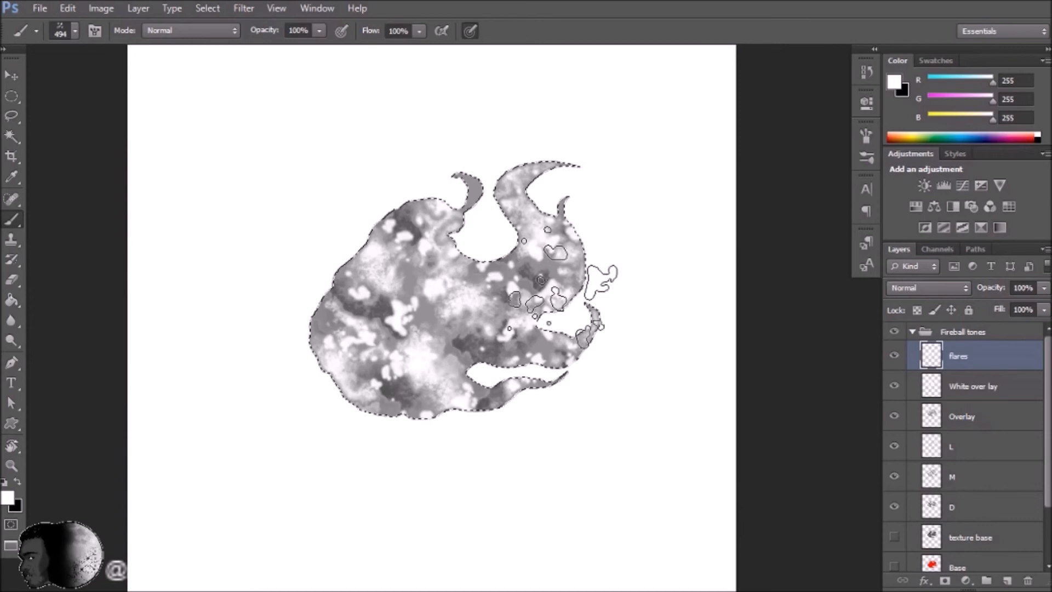
key(z)
mouse_move(479, 327)
mouse_down()
mouse_move(390, 322)
mouse_move(576, 305)
mouse_up()
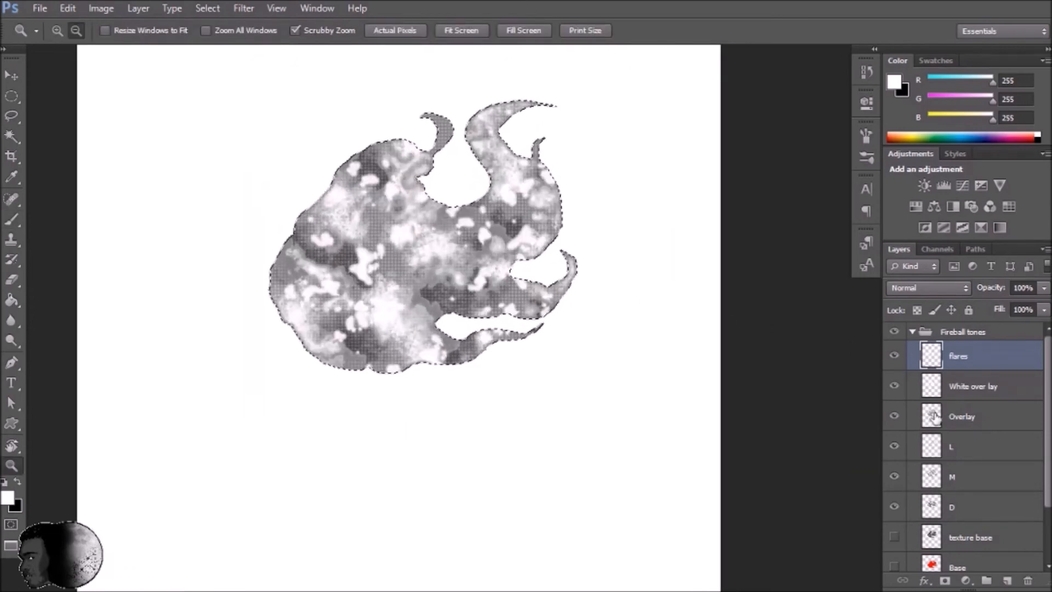
drag(471, 270, 504, 291)
key(ctrl+d)
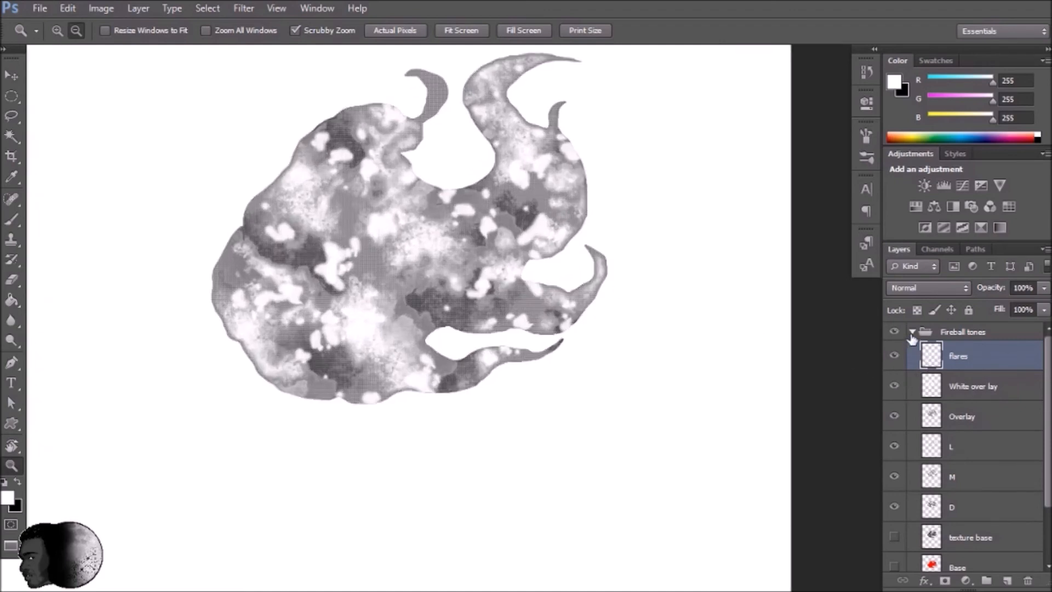
Collapse the Fireball tones group and move the Fireball line-art layer above it.
click(913, 331)
drag(938, 361, 951, 328)
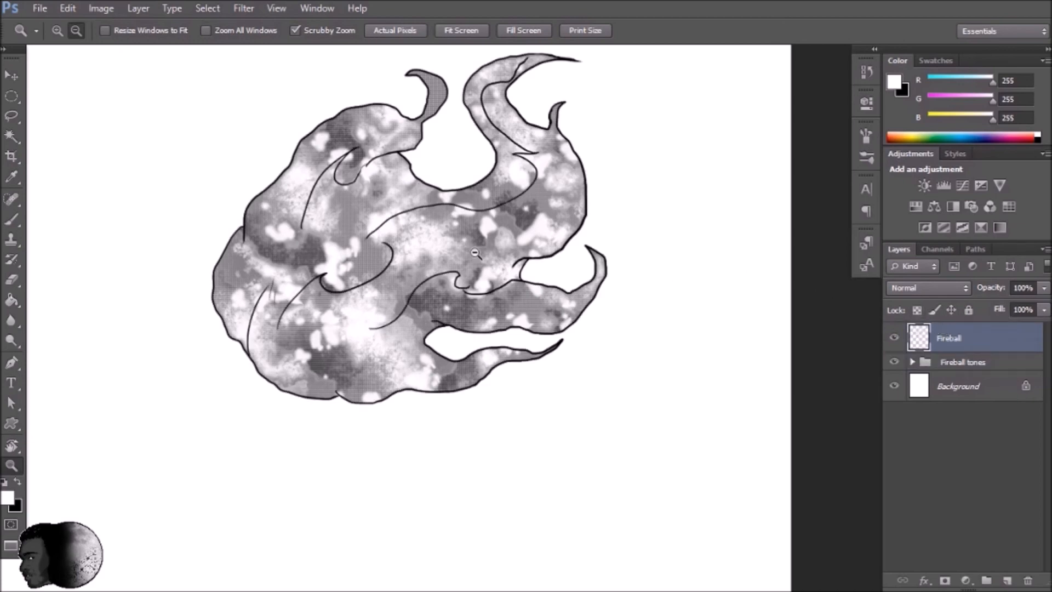
alt+click(444, 245)
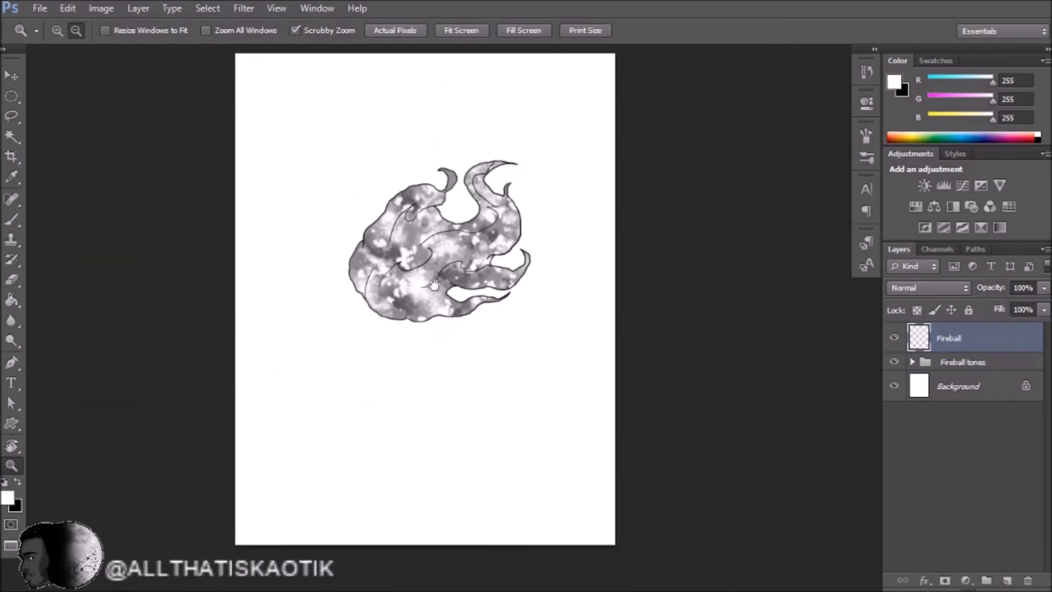
drag(410, 301, 616, 296)
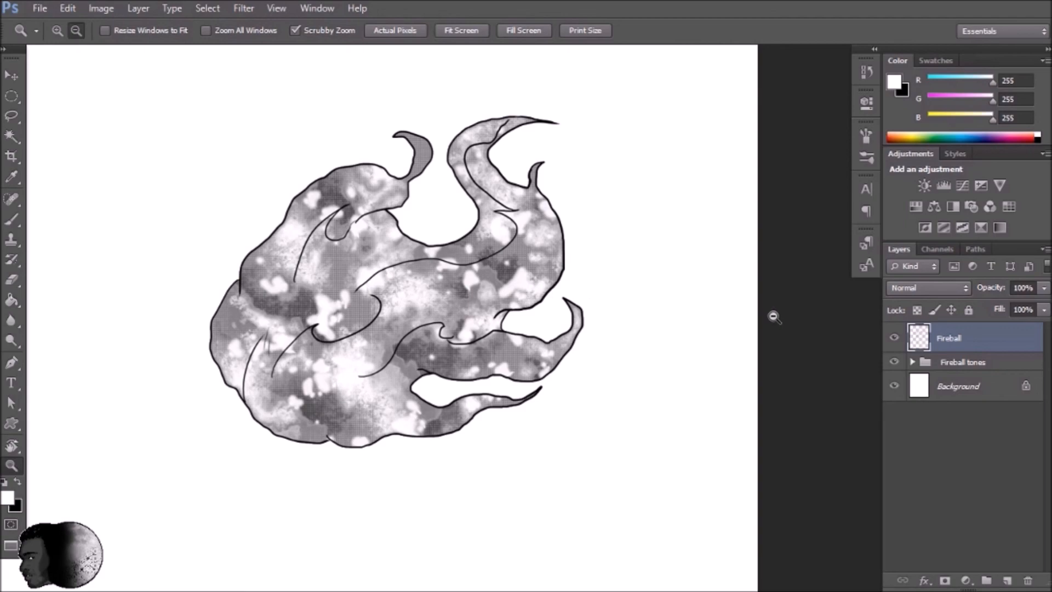